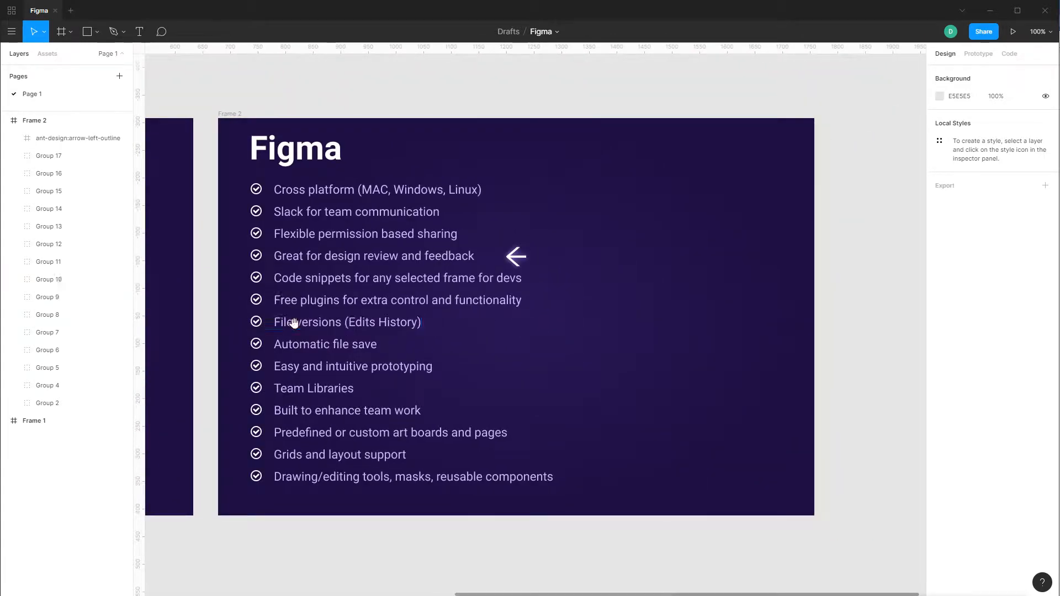
Post the comment "Change this avatar image." just above the avatar in Frame 1, and close its thread.
drag(386, 321, 837, 302)
drag(519, 318, 712, 317)
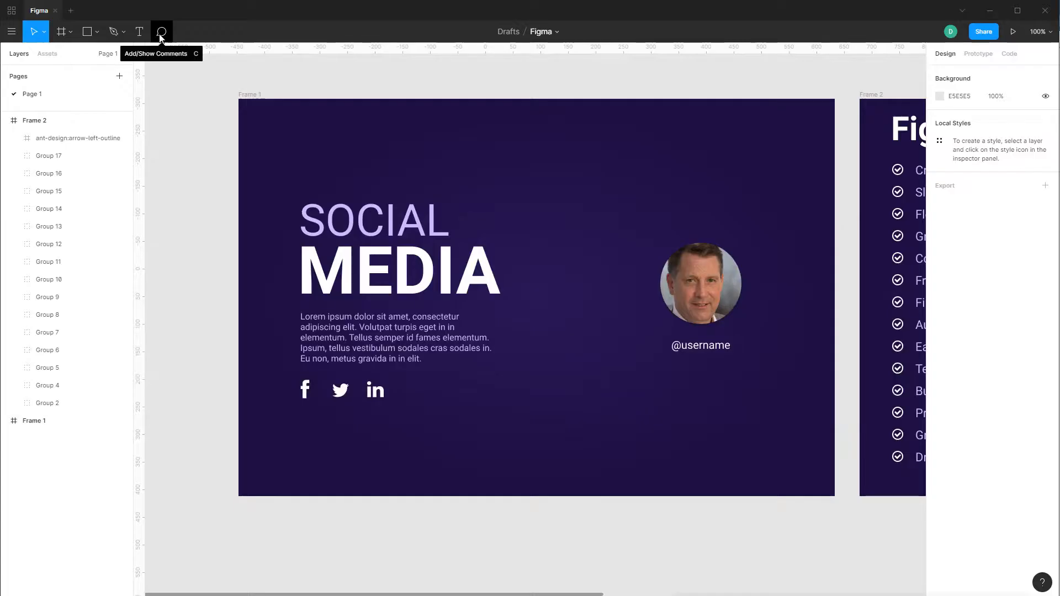
click(161, 37)
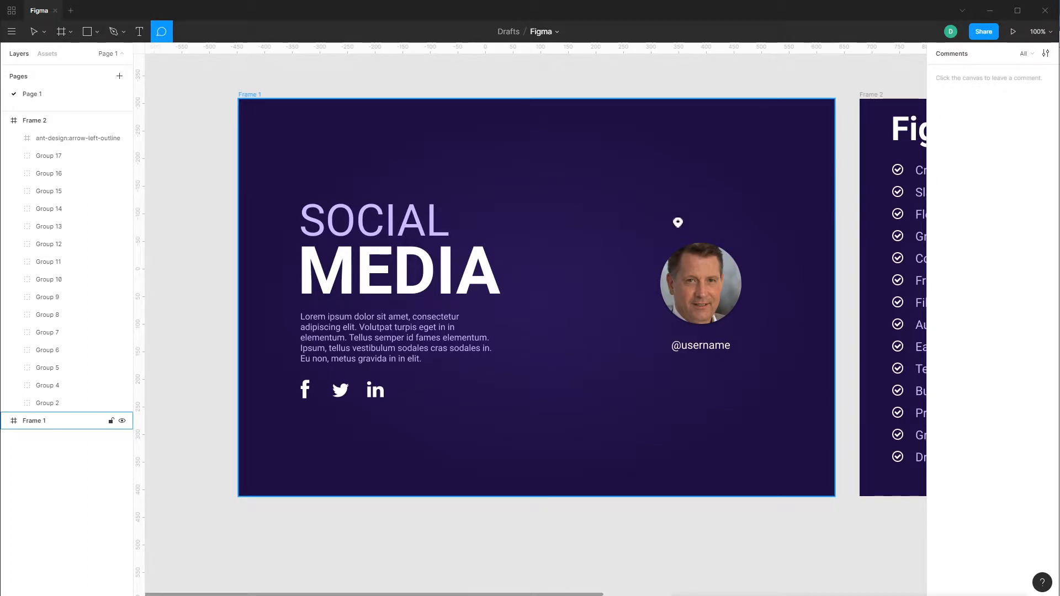
click(665, 223)
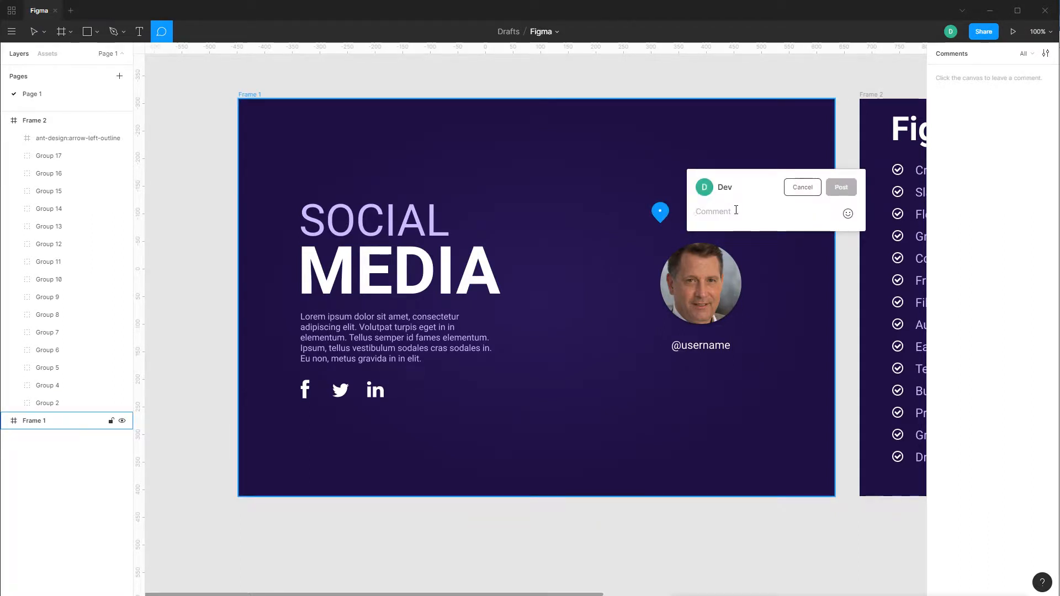
text(Change th)
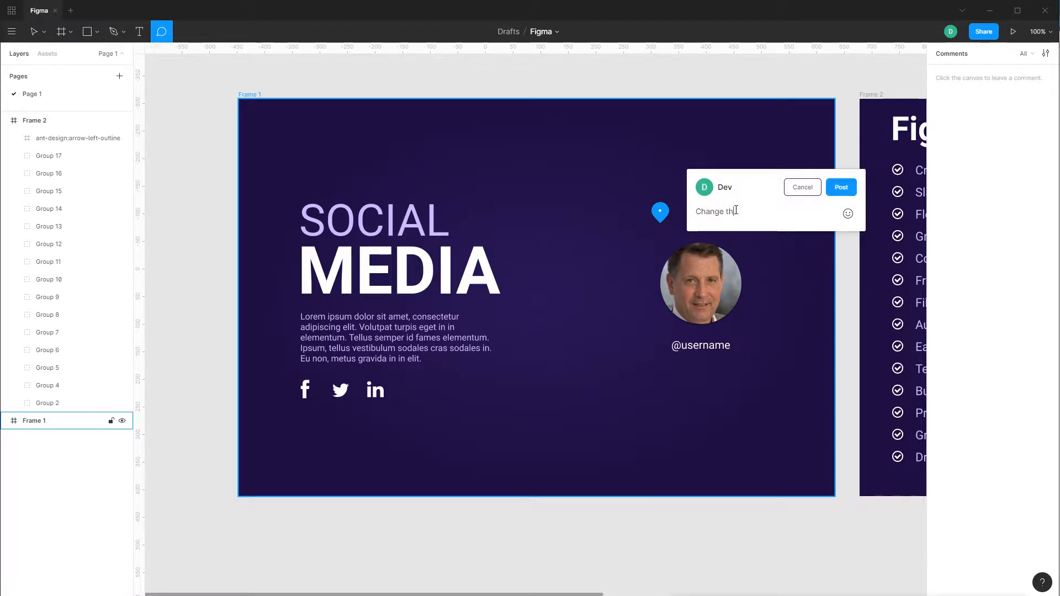
text(is avatar image.)
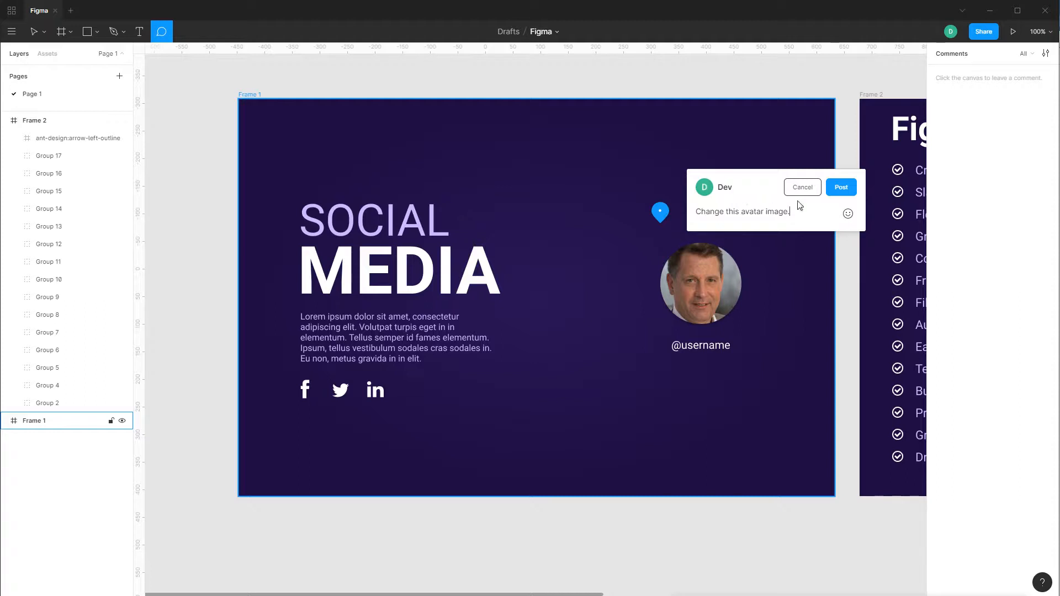
click(839, 188)
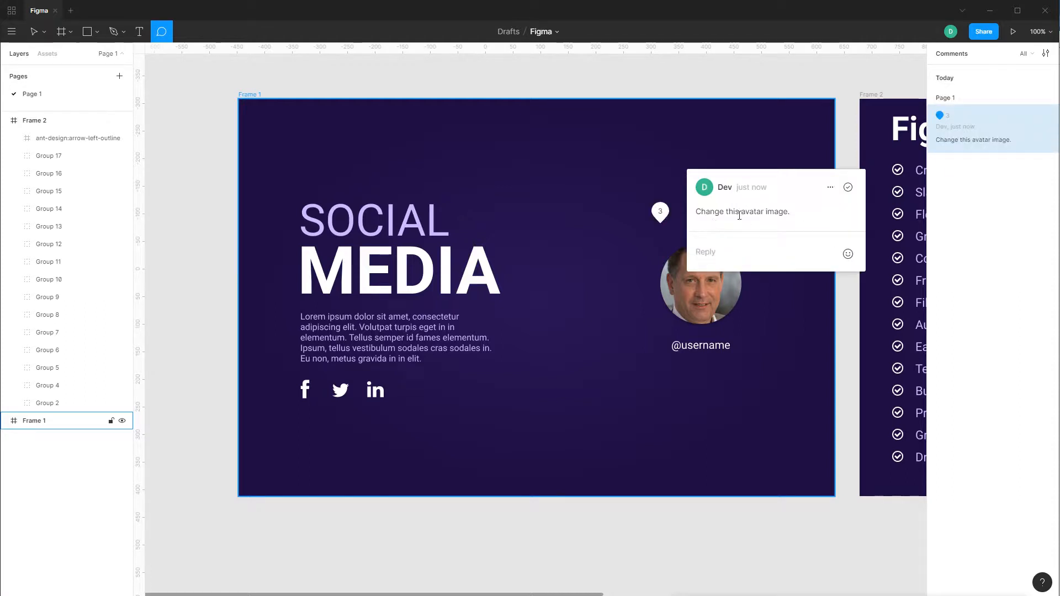
click(784, 153)
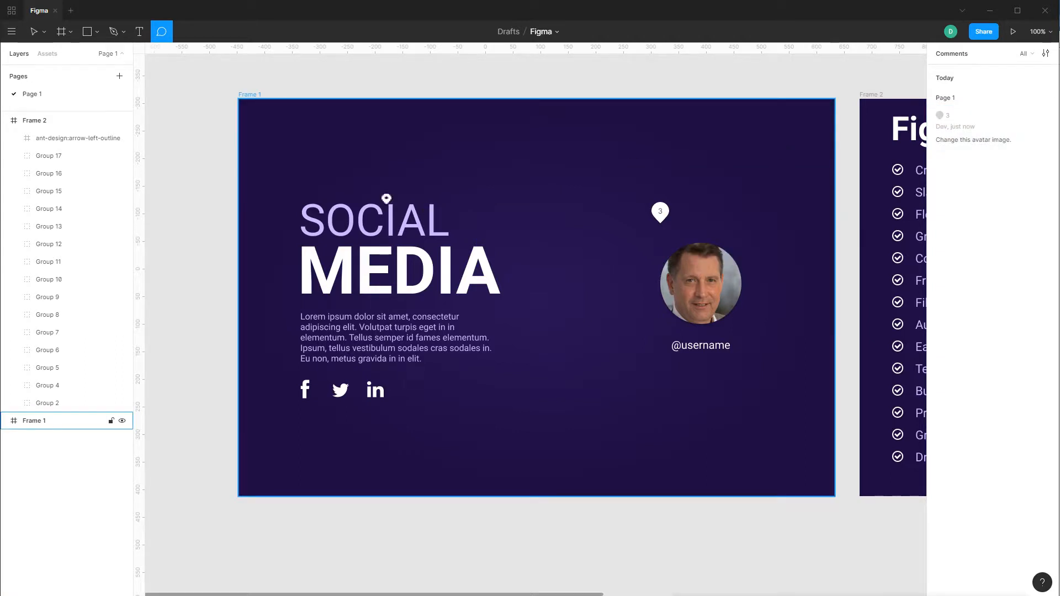
Post the comment "Change the color for this text." above the SOCIAL heading in Frame 1, and leave commenting mode.
click(356, 190)
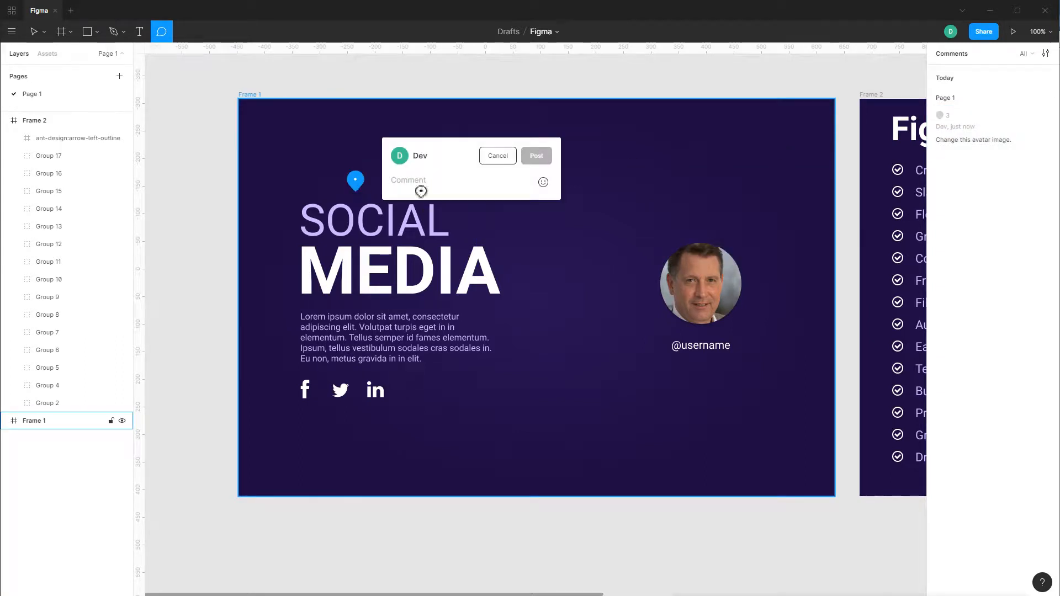
text(C)
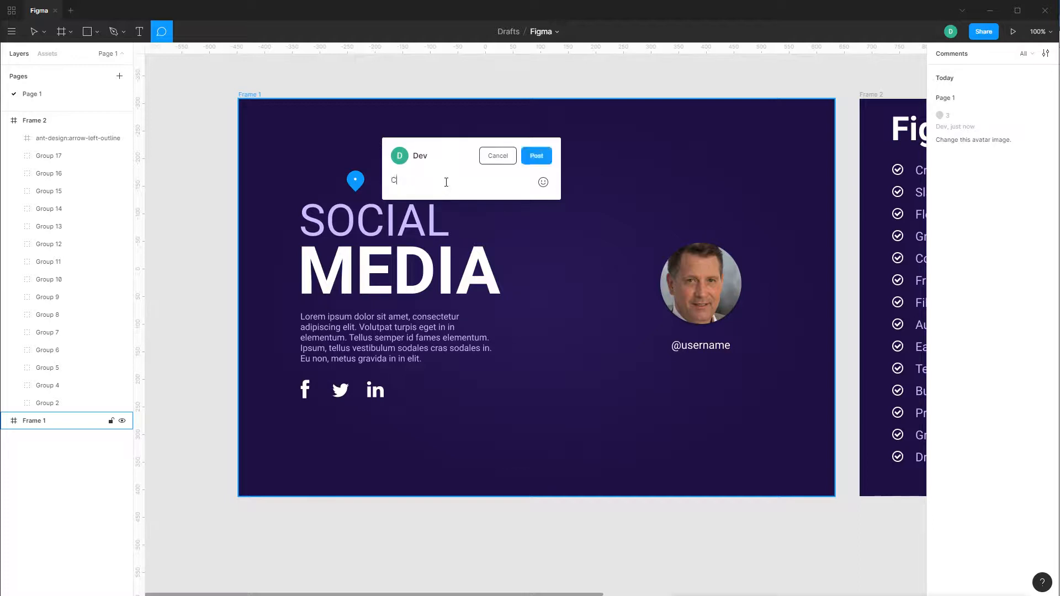
text(hange the color for this text.)
click(537, 156)
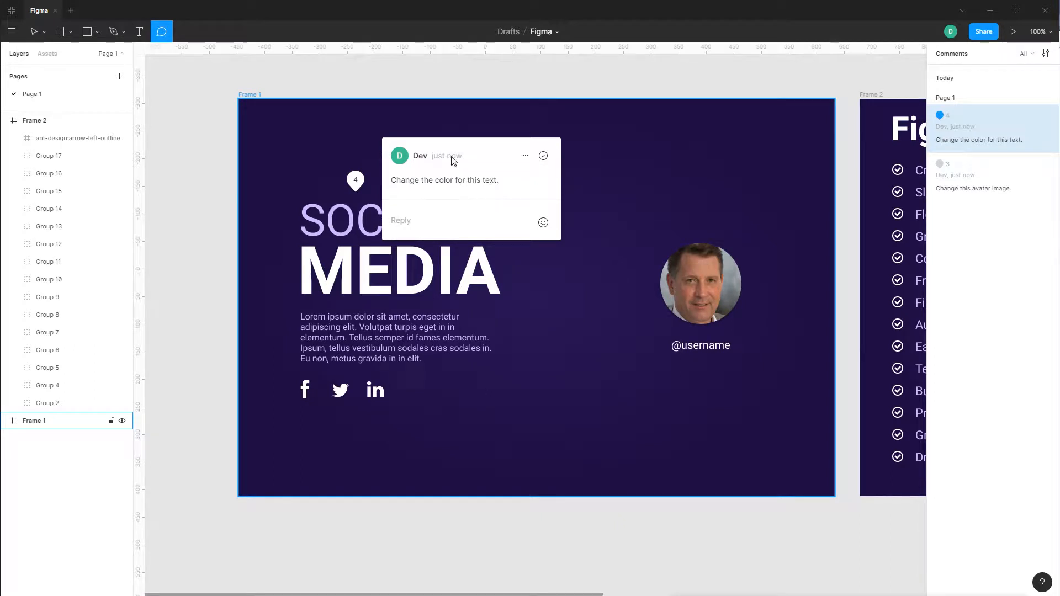
click(34, 32)
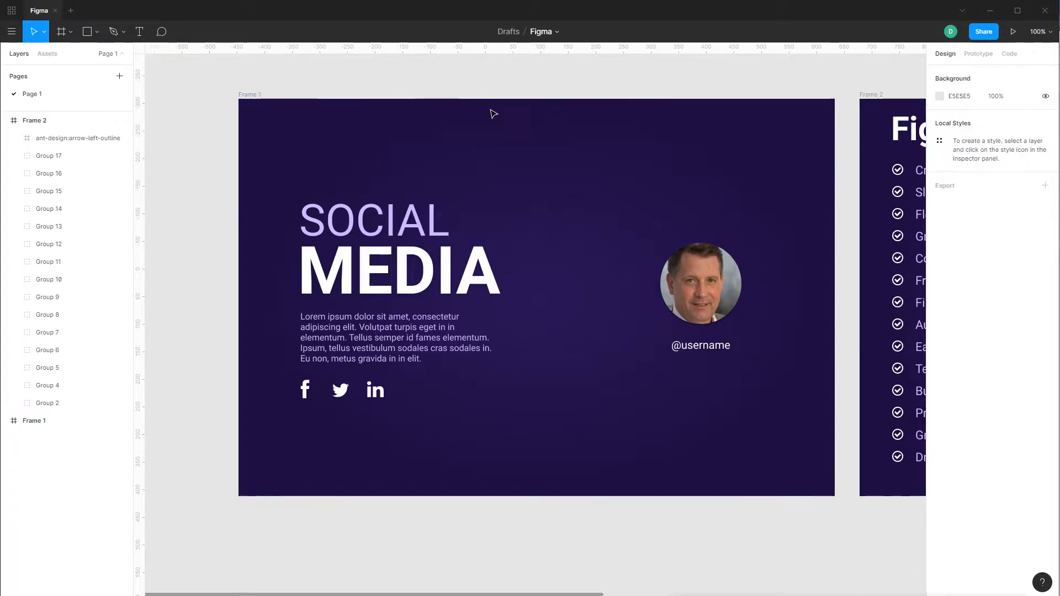
Show the file's comments again and read the one pinned above the SOCIAL heading.
drag(559, 237, 527, 260)
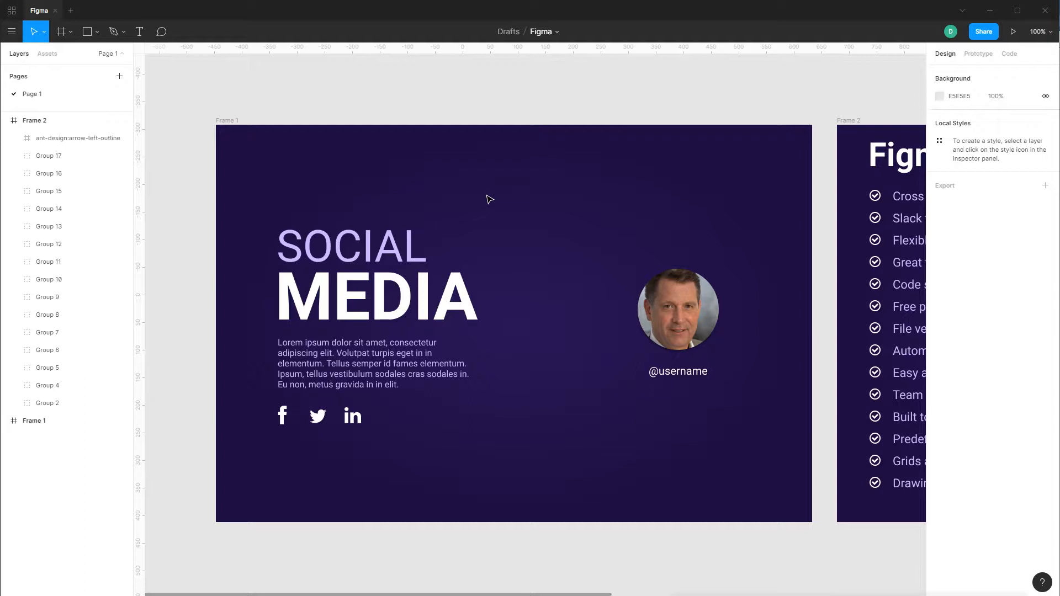
click(163, 34)
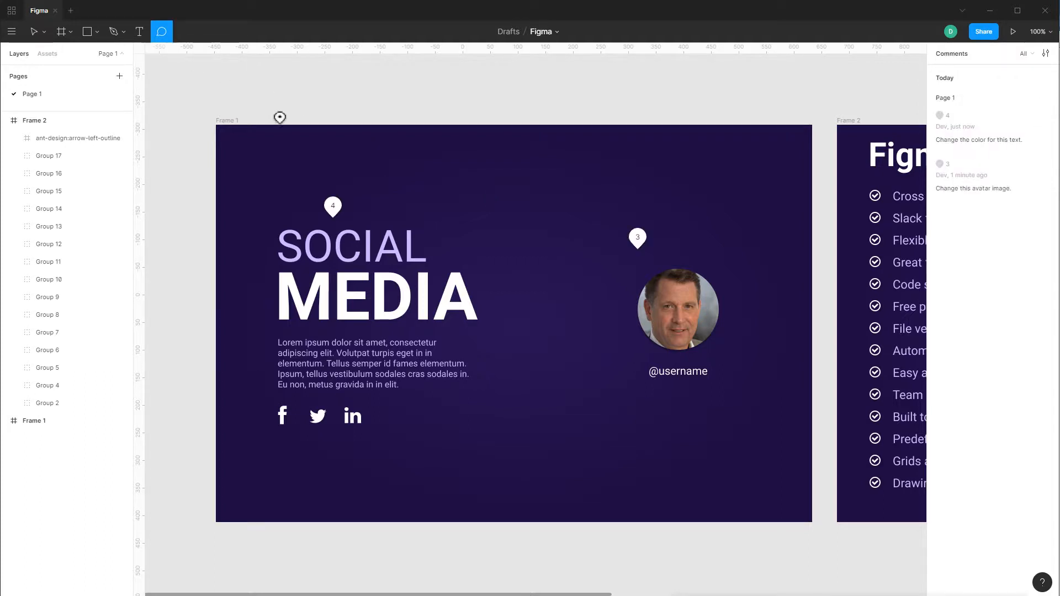
click(333, 210)
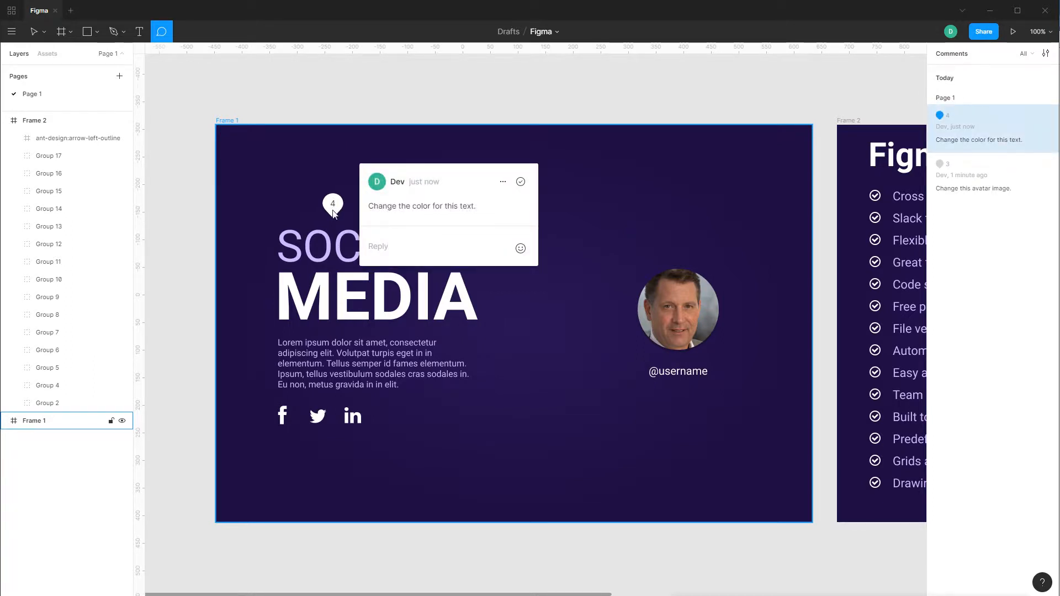
click(364, 157)
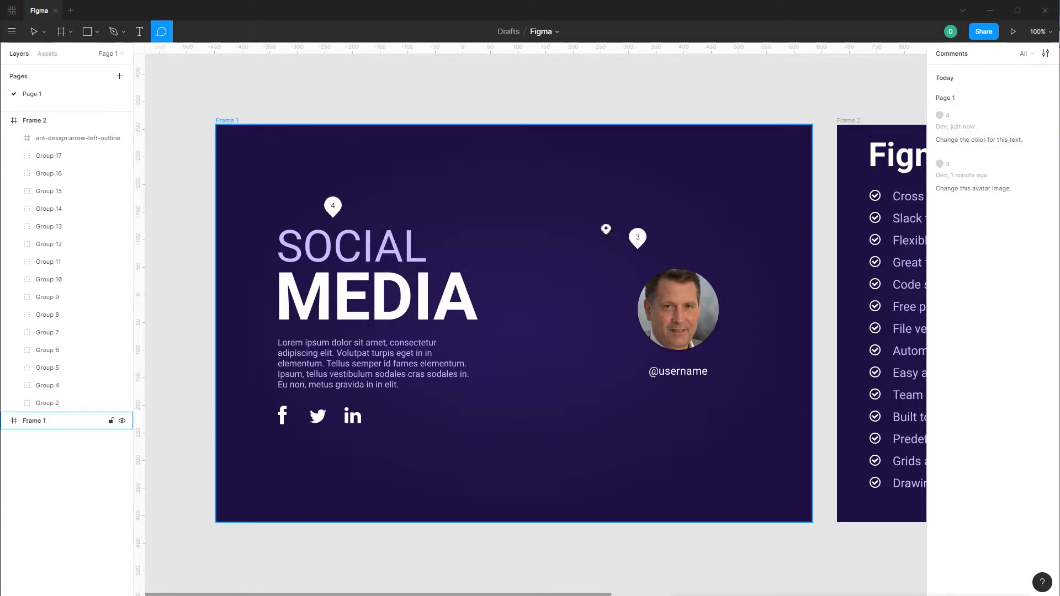
Reply "okay" to the comment about changing the avatar image.
click(644, 244)
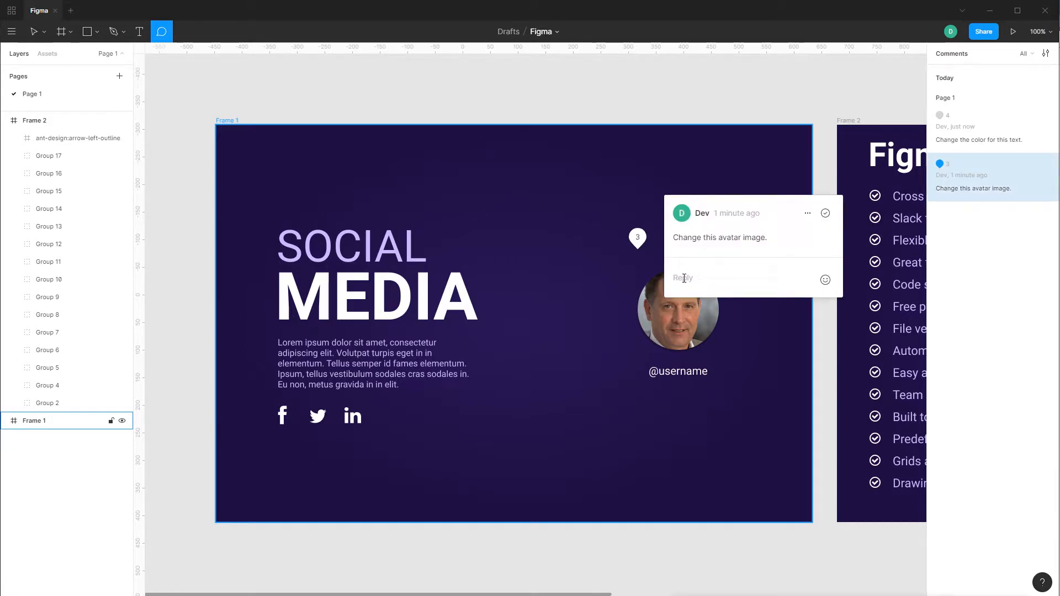
click(684, 278)
text(okay)
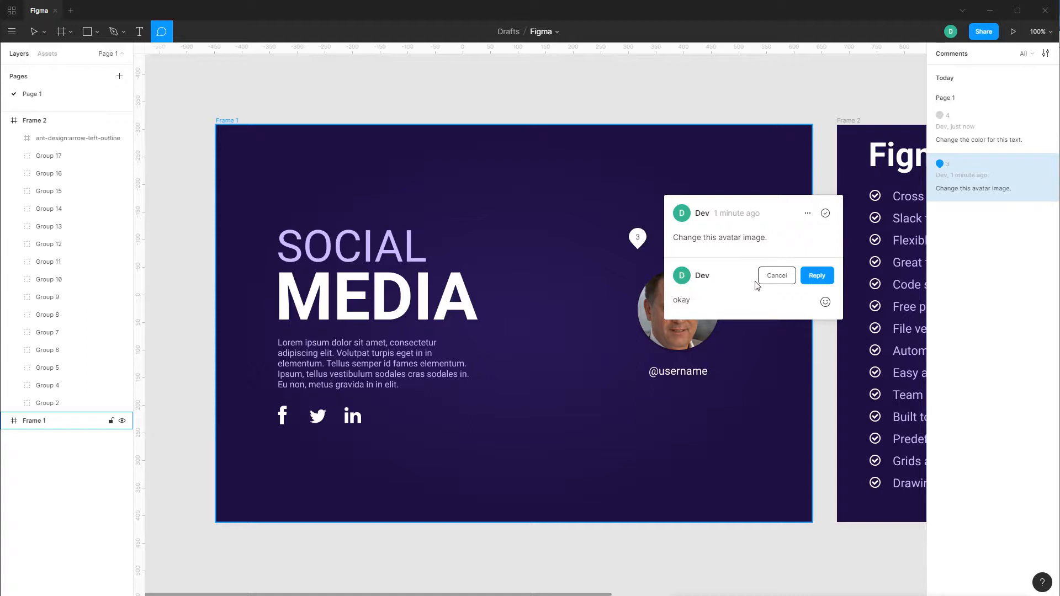
key(shift+Return)
click(818, 276)
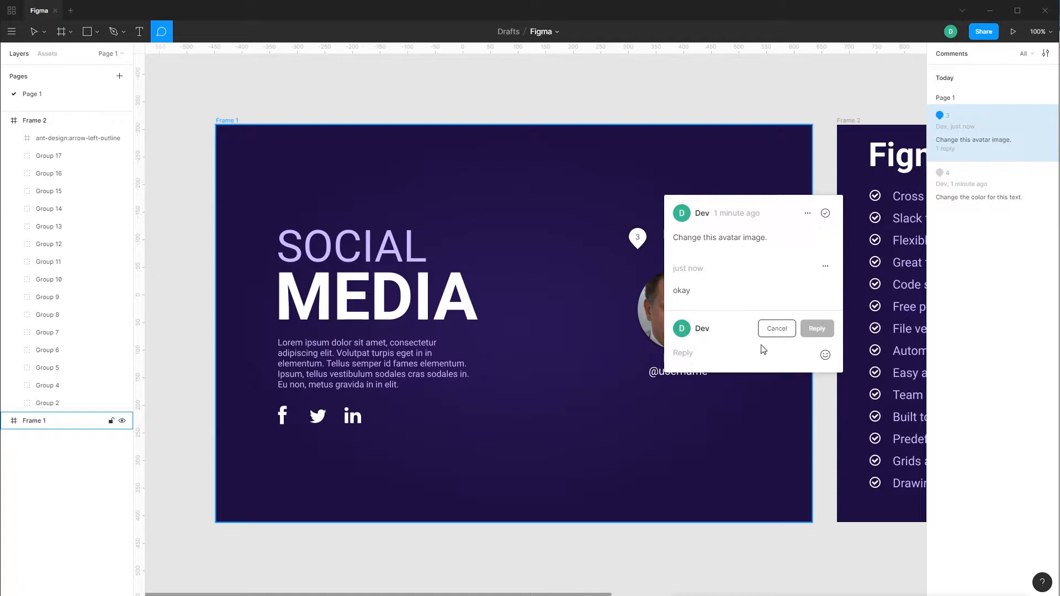
Add a second reply with the grinning emoji to the avatar image comment, and close the thread.
click(825, 355)
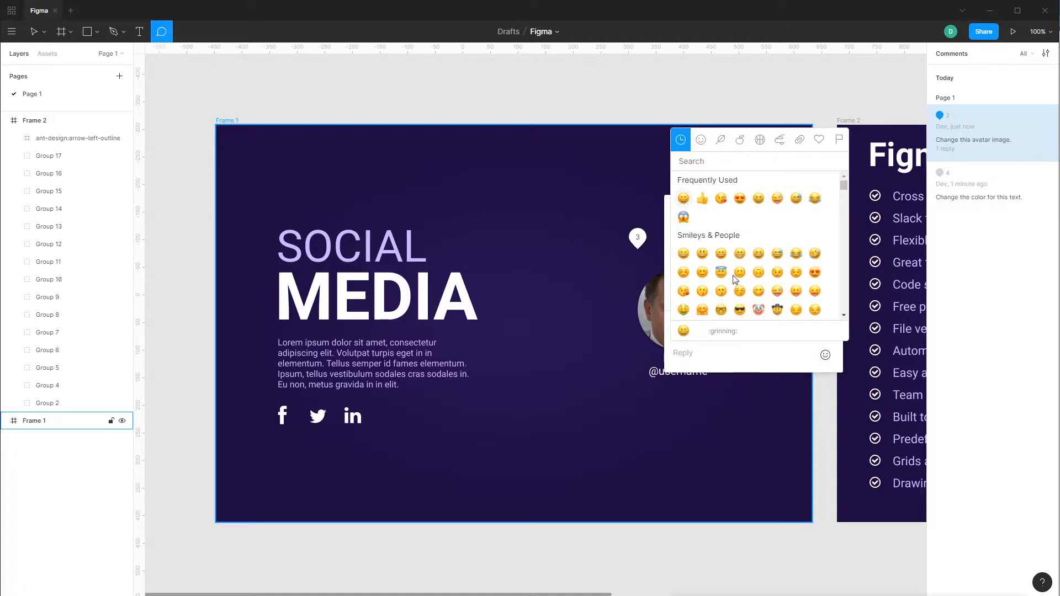
click(684, 199)
click(807, 332)
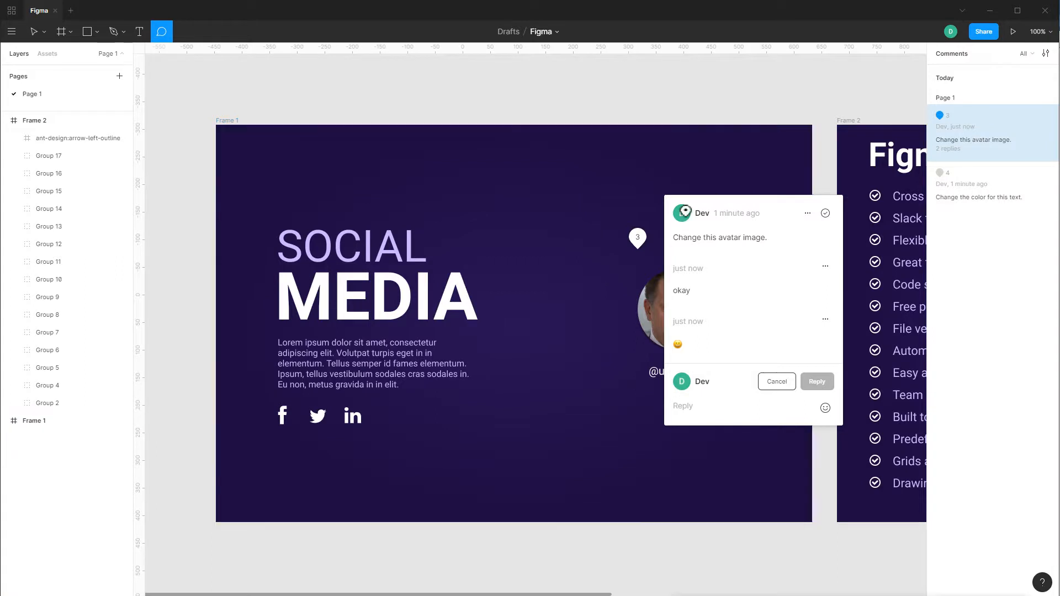
key(Escape)
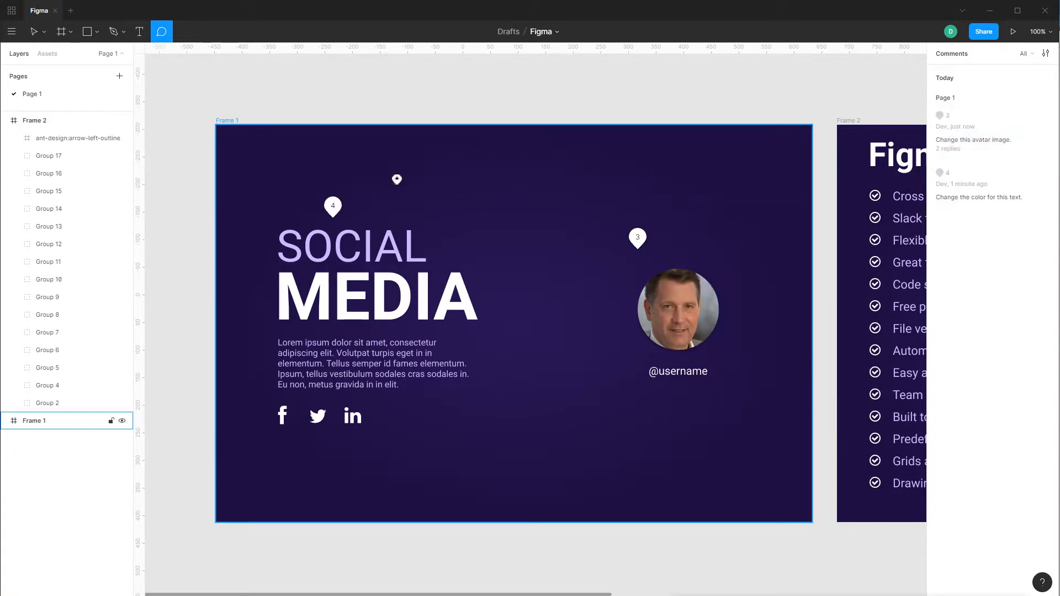
Delete the text color comment pinned above the SOCIAL heading.
click(333, 209)
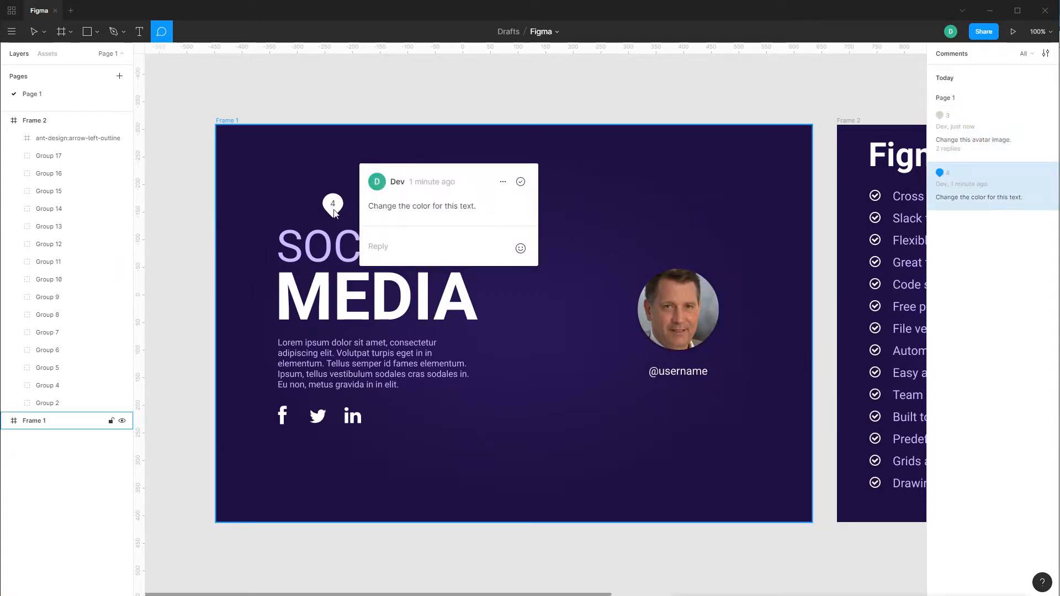
click(503, 183)
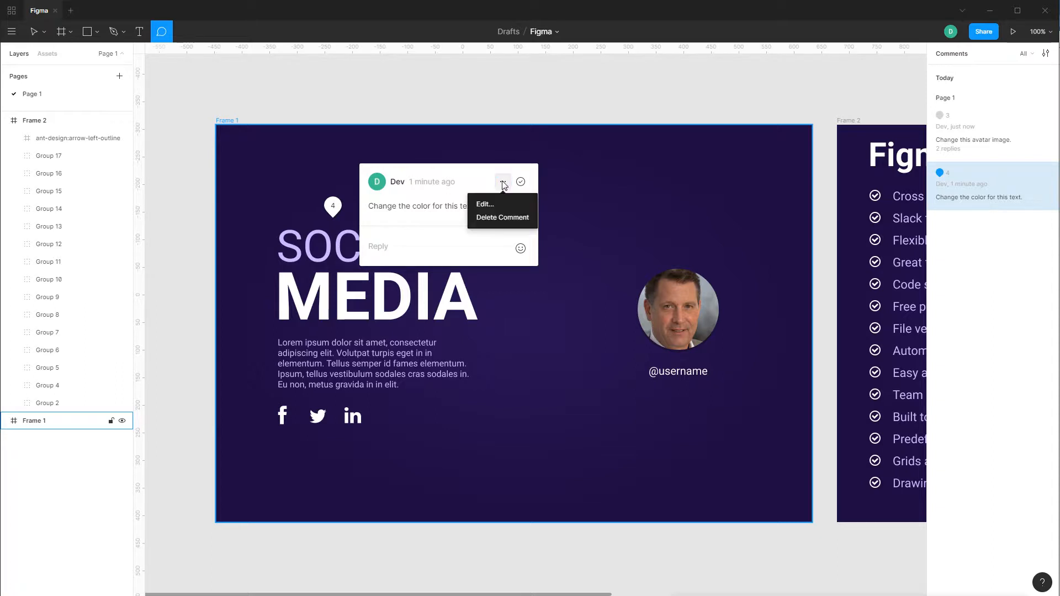
click(502, 217)
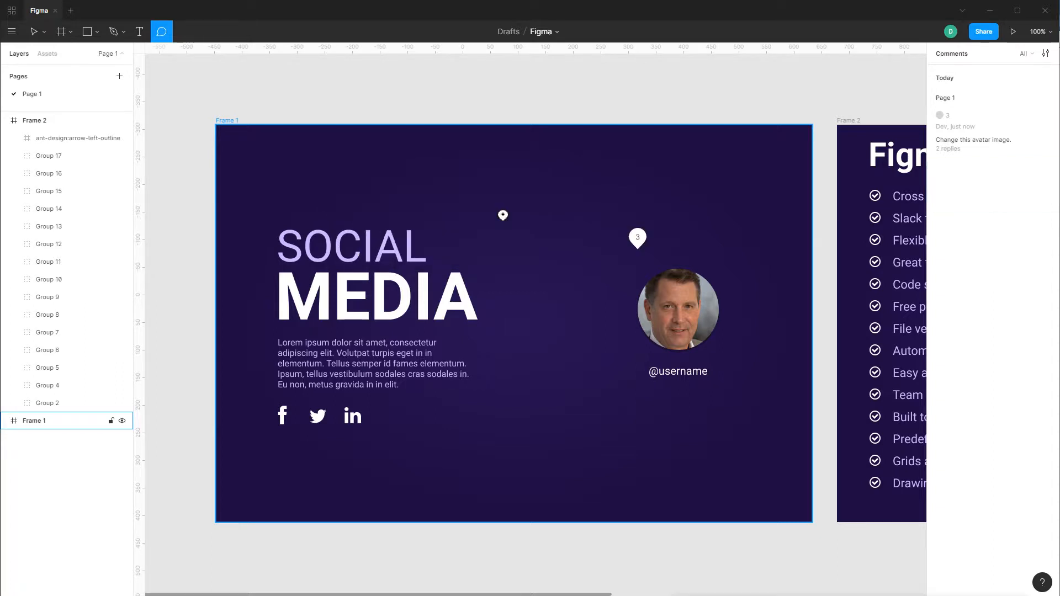
Delete the whole avatar image comment thread, and leave commenting mode.
click(639, 237)
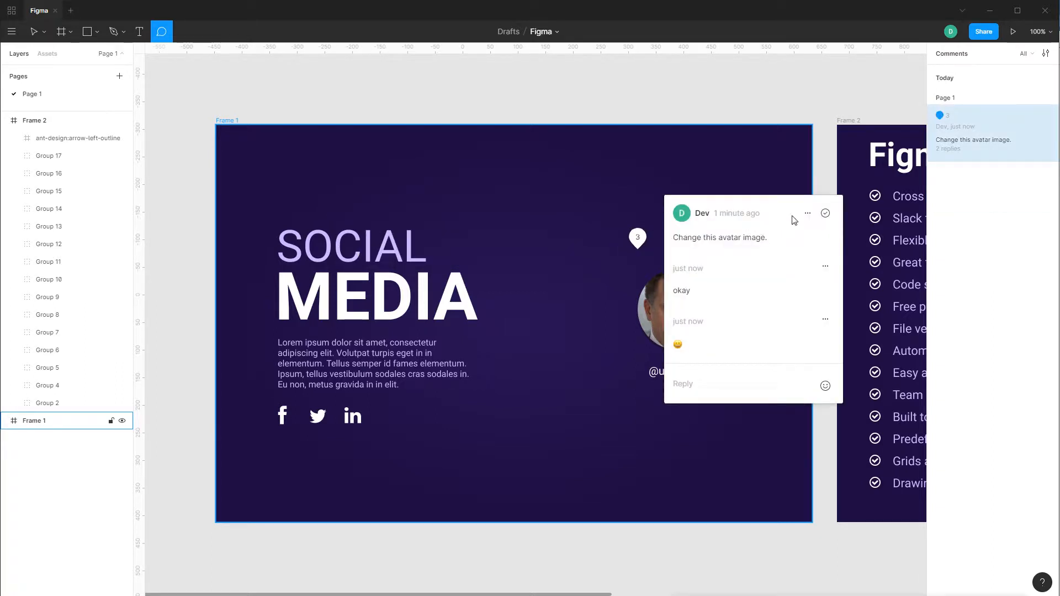
click(807, 215)
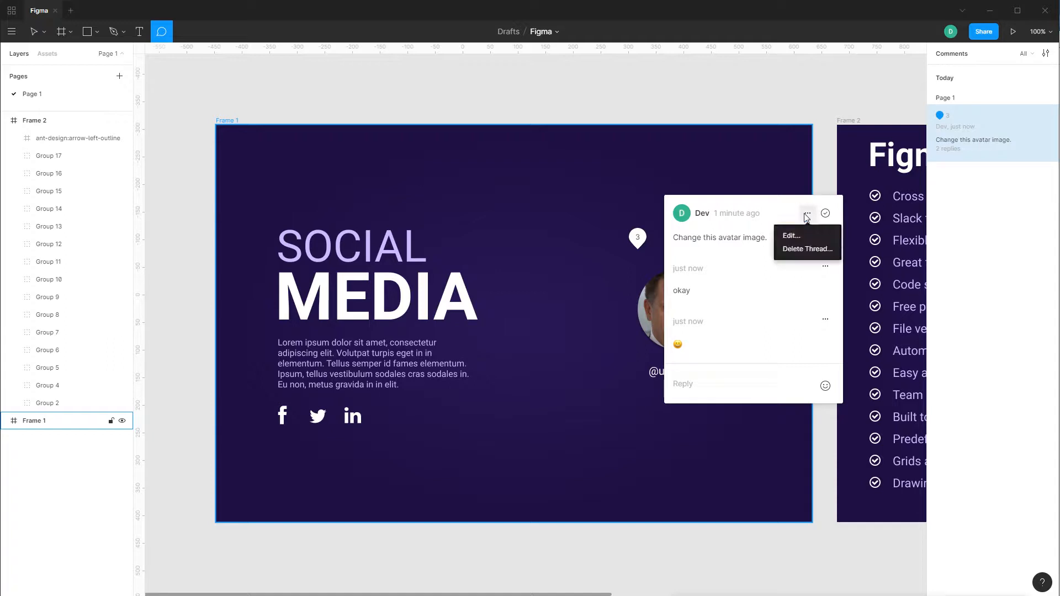
click(799, 249)
click(608, 335)
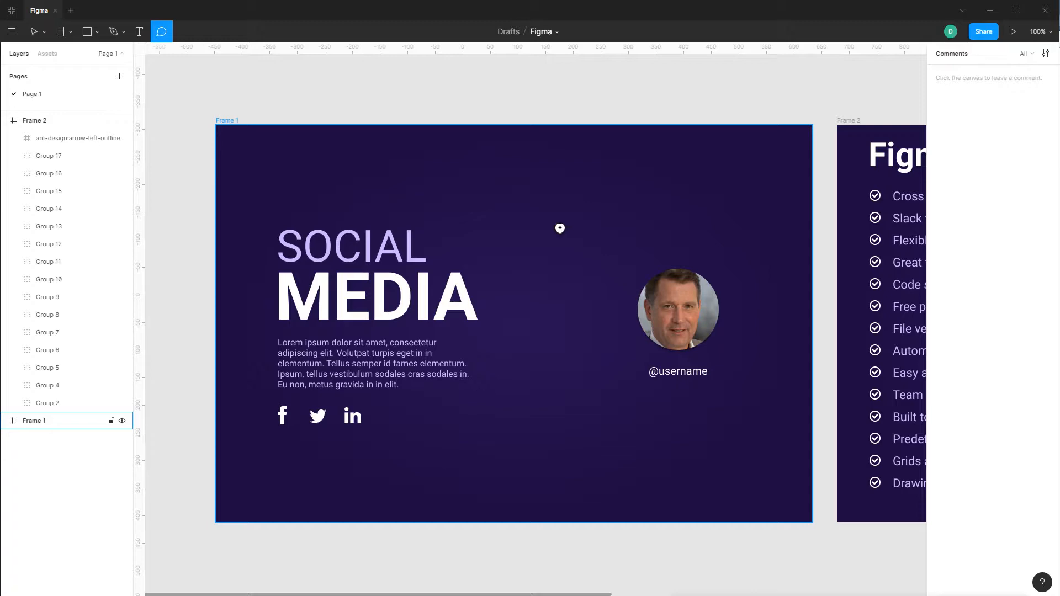
click(33, 32)
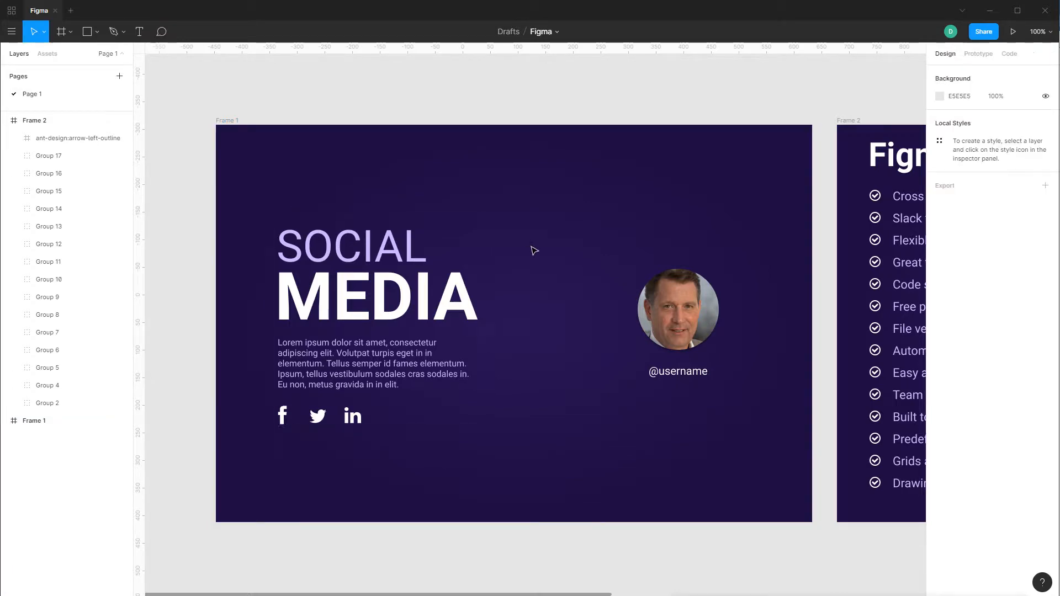
Move the white arrow icon in Frame 2 beside the line "Code snippets for any selected frame for devs".
scroll(779, 259, right, 10)
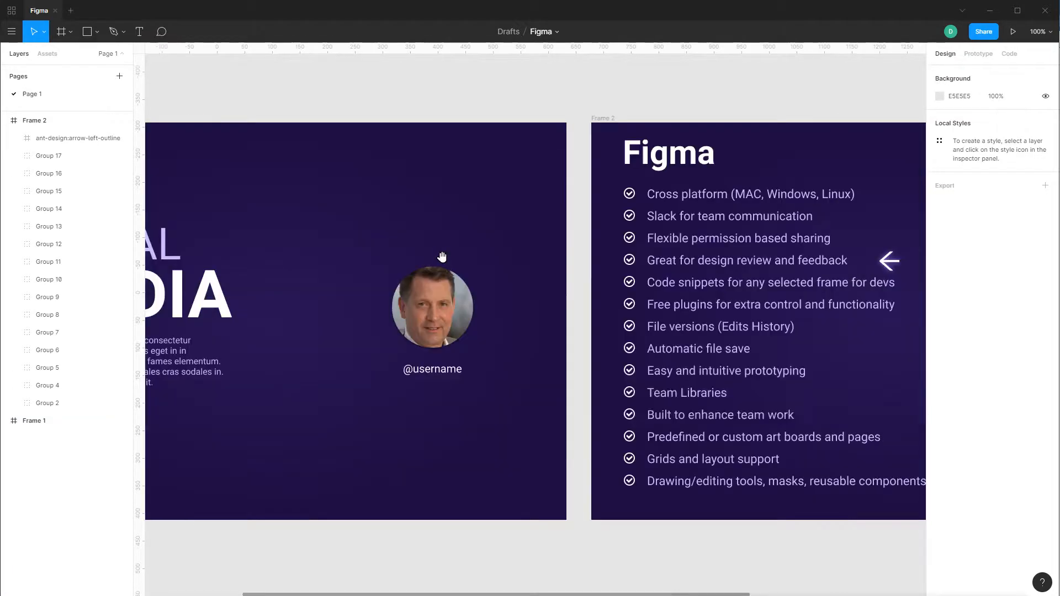
scroll(638, 275, right, 2)
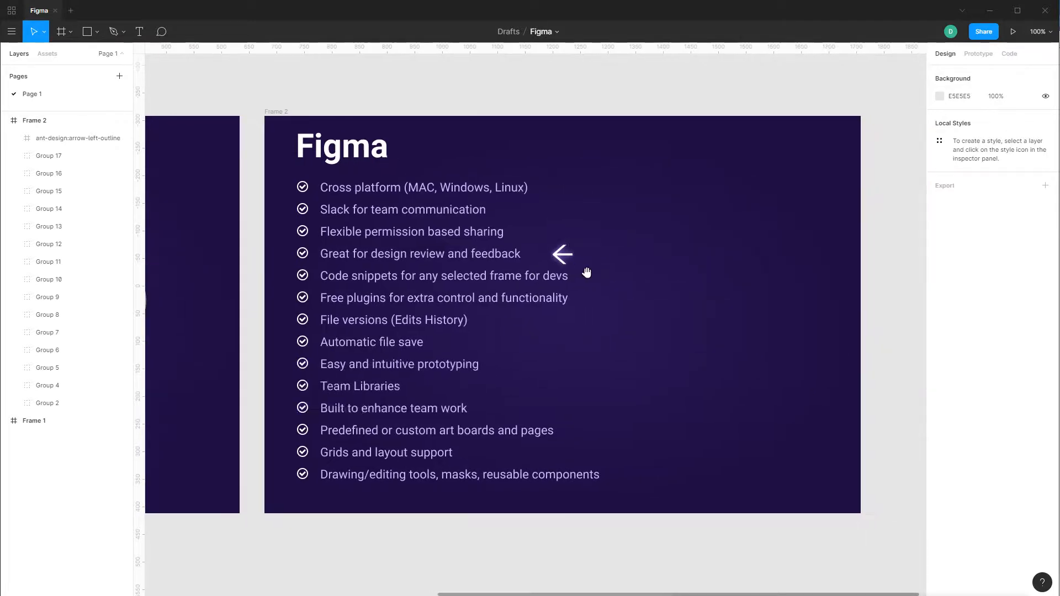
key(ctrl+plus)
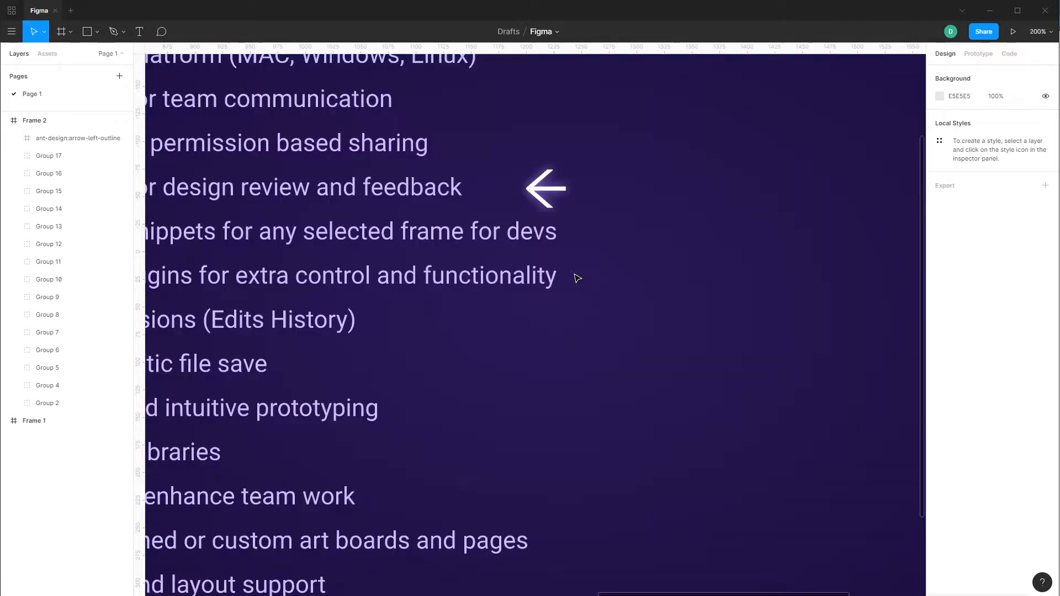
scroll(461, 274, left, 3)
mouse_move(520, 264)
mouse_down()
mouse_move(482, 167)
mouse_move(490, 202)
mouse_up()
click(685, 111)
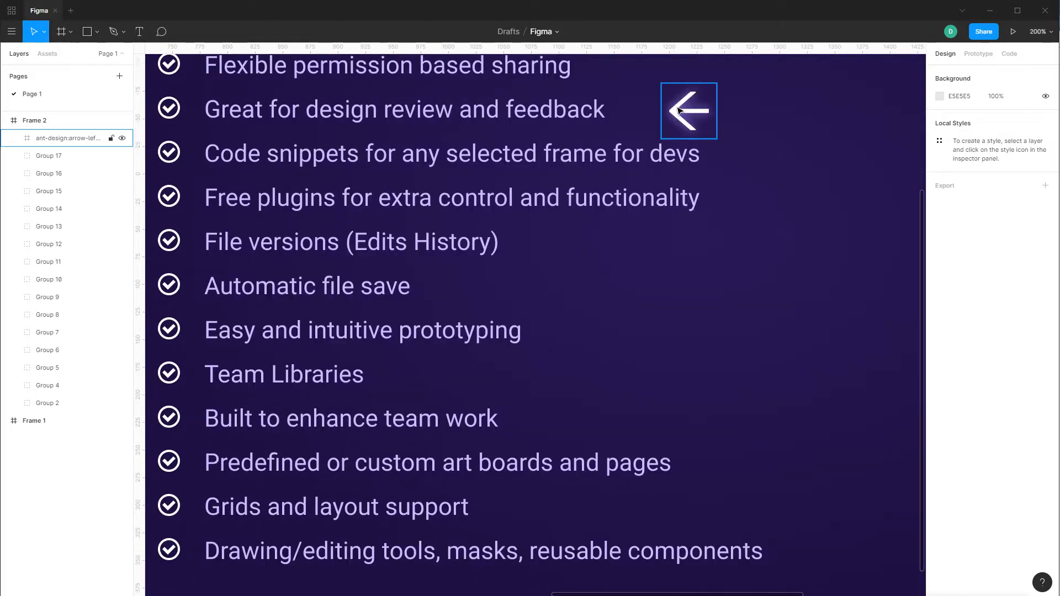
drag(684, 111, 758, 158)
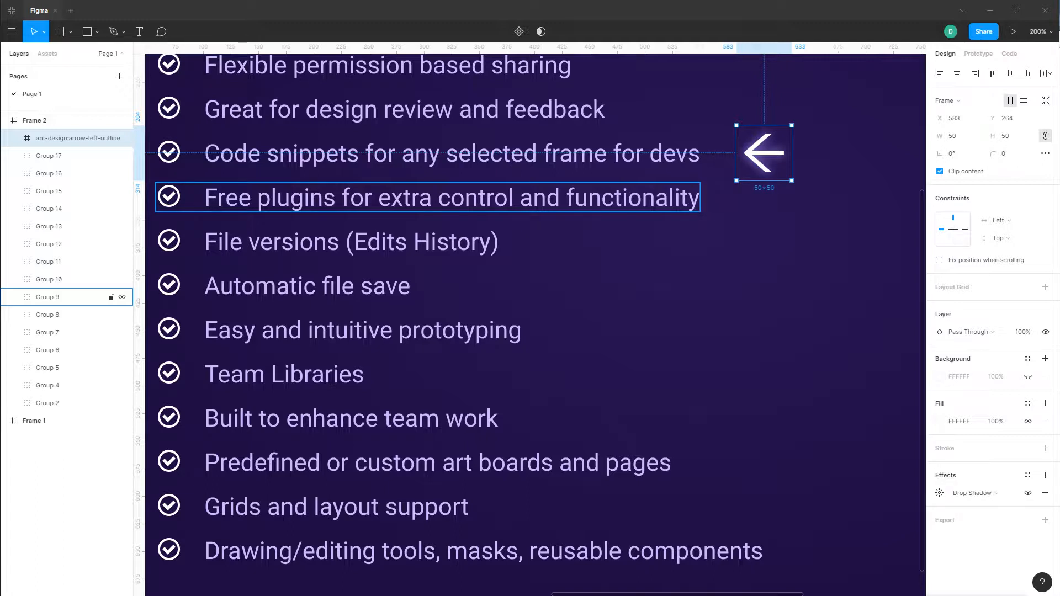
click(580, 277)
Select the MEDIA heading text inside the nested groups of Frame 1 and show its CSS code.
drag(580, 278, 768, 281)
drag(476, 285, 737, 289)
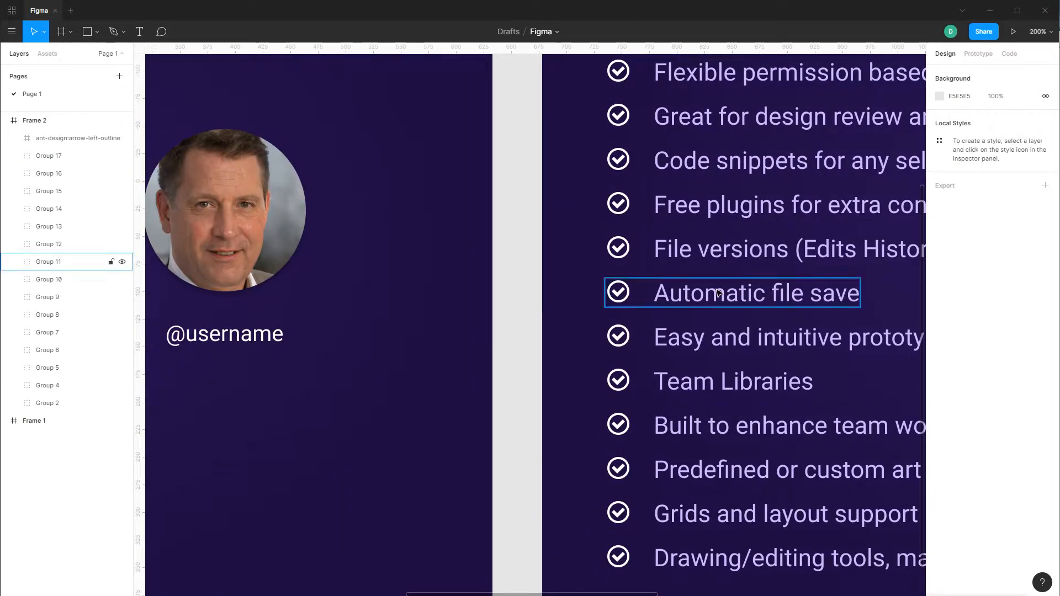
key(ctrl+minus)
drag(405, 329, 672, 359)
click(673, 361)
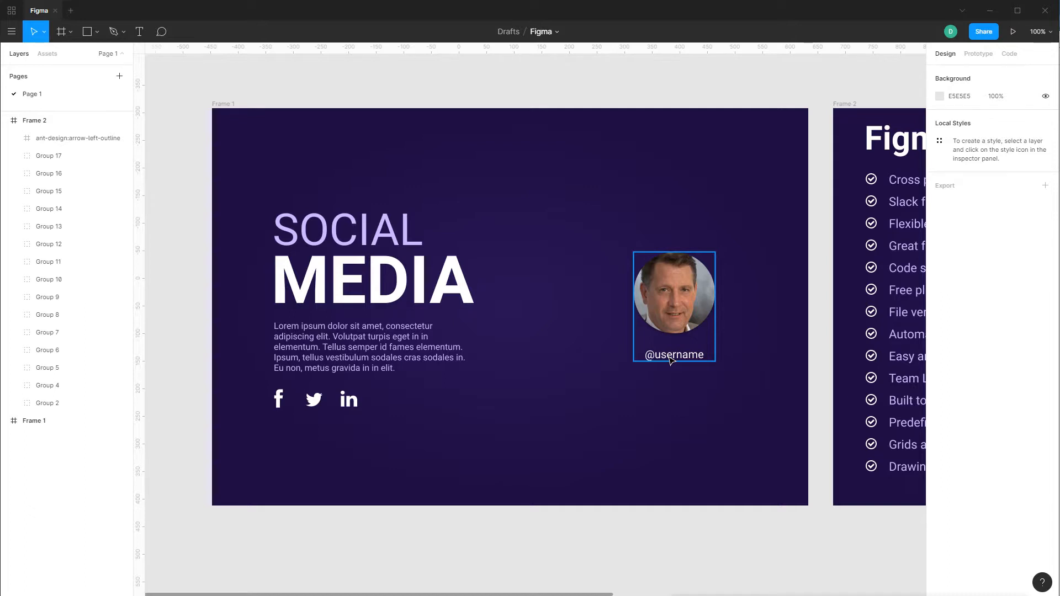
click(354, 243)
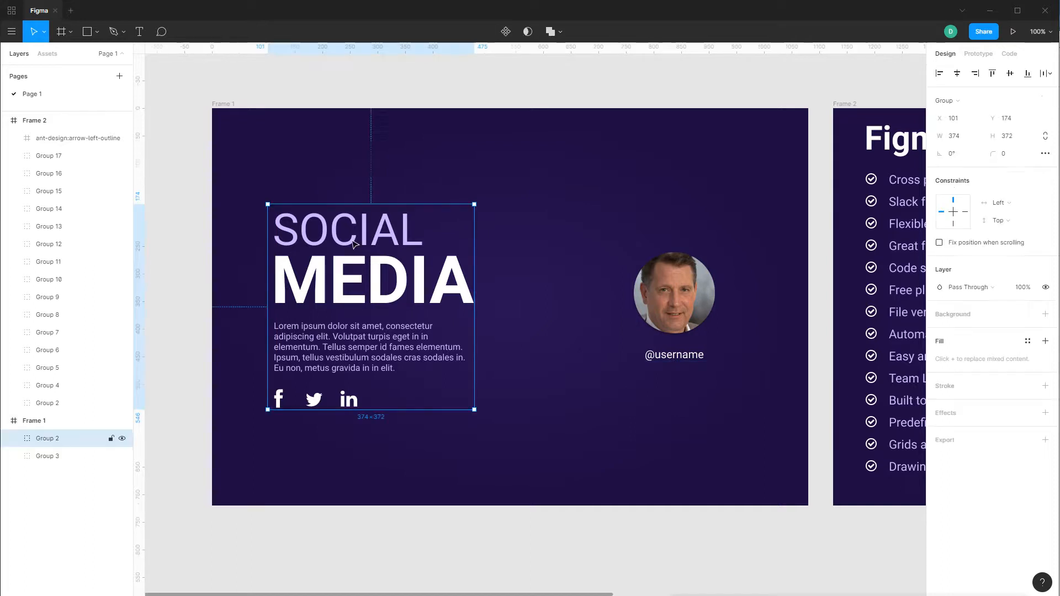
double_click(353, 244)
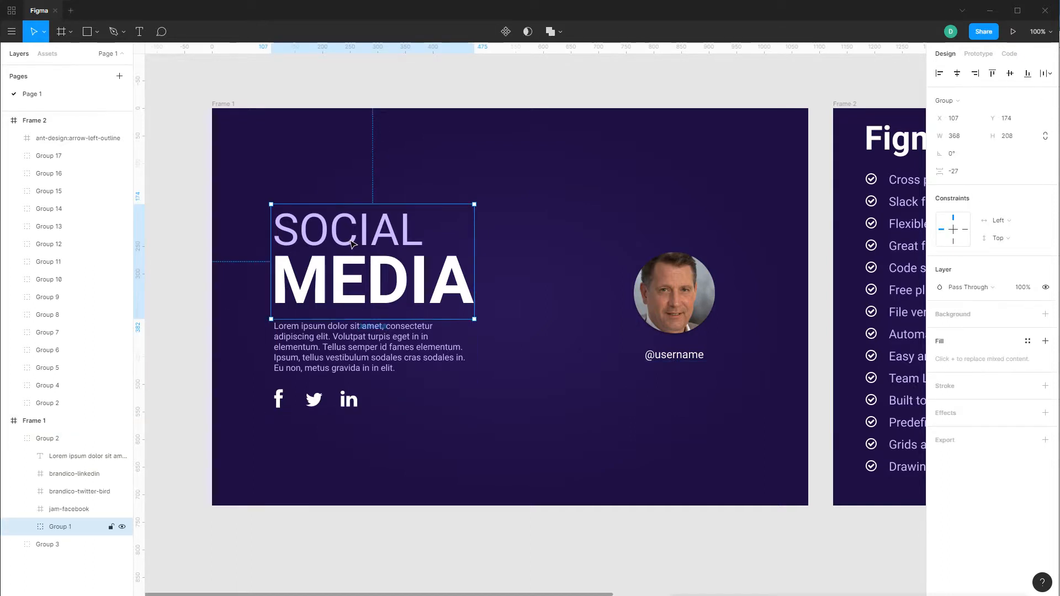
double_click(352, 243)
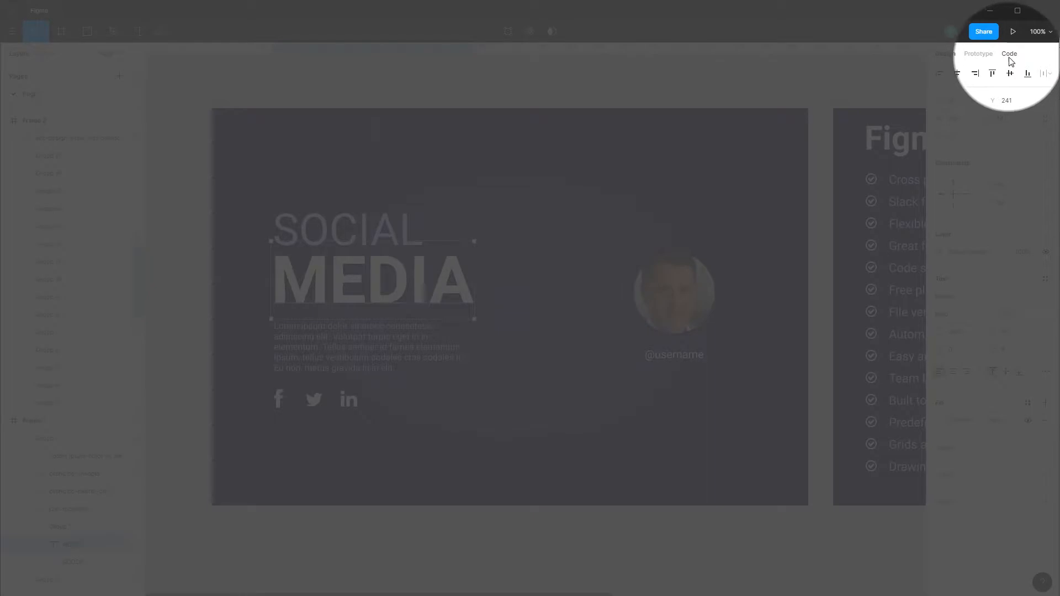
click(1011, 58)
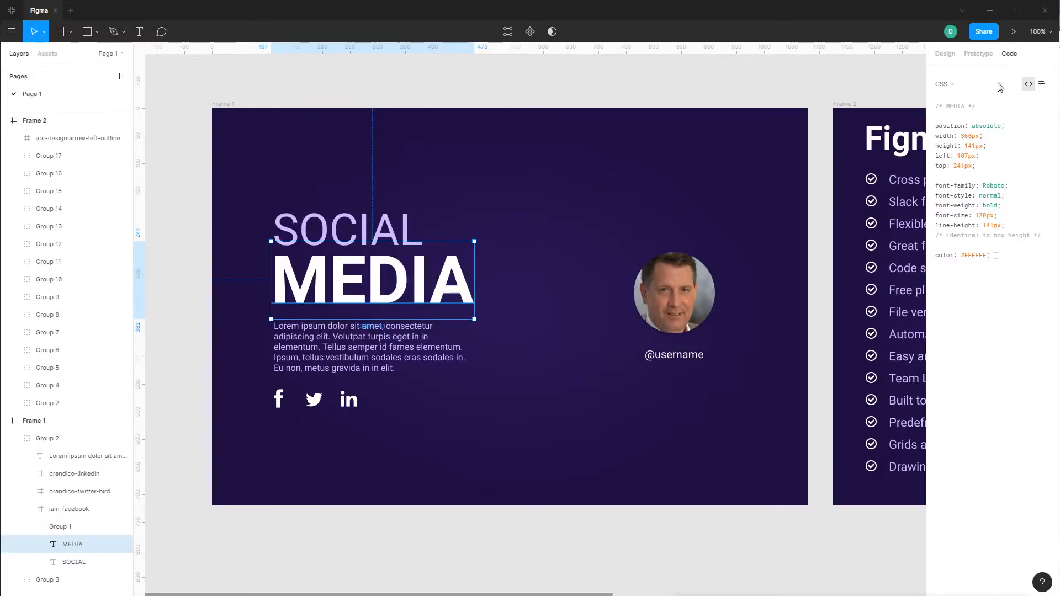
Highlight the MEDIA heading's full CSS properties, then its font-size and font-weight lines, and clear the highlight.
drag(935, 126, 1038, 258)
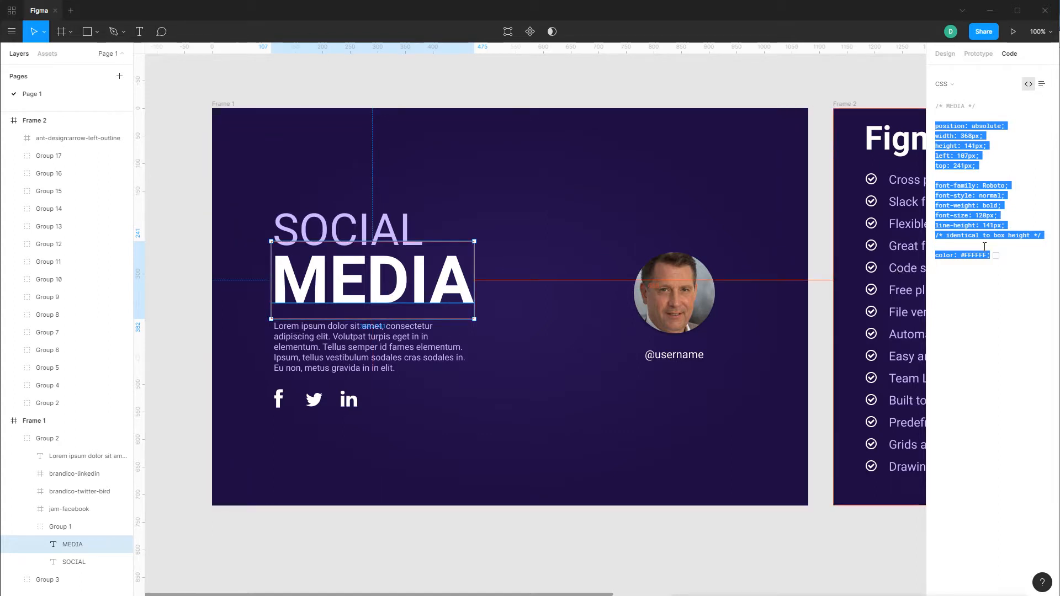
click(963, 227)
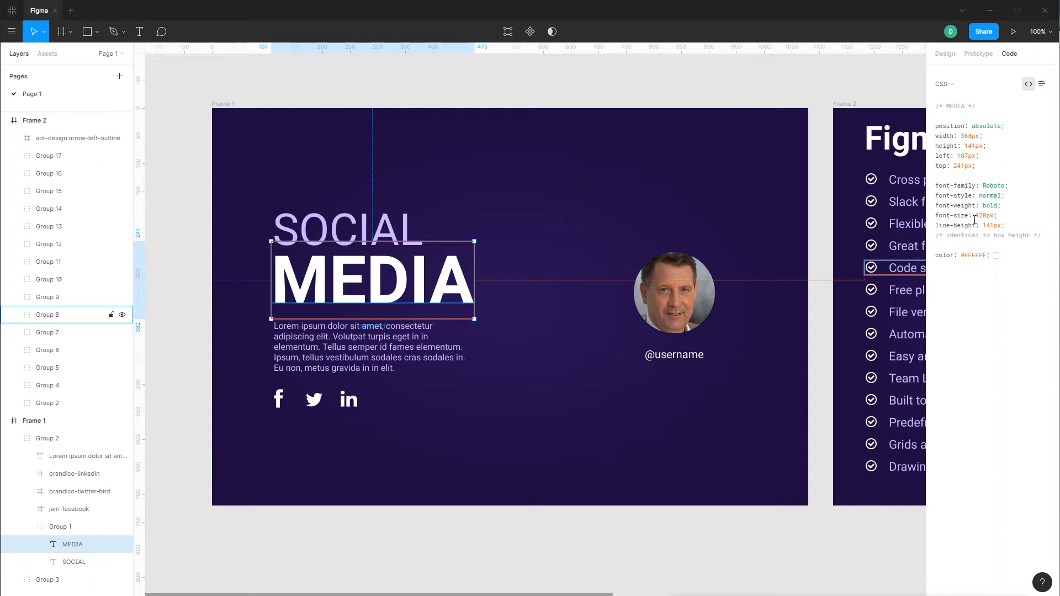
drag(979, 218, 935, 205)
click(993, 186)
Inspect the CSS of the Lorem ipsum paragraph, highlighting its font properties, and of the LinkedIn icon.
click(424, 346)
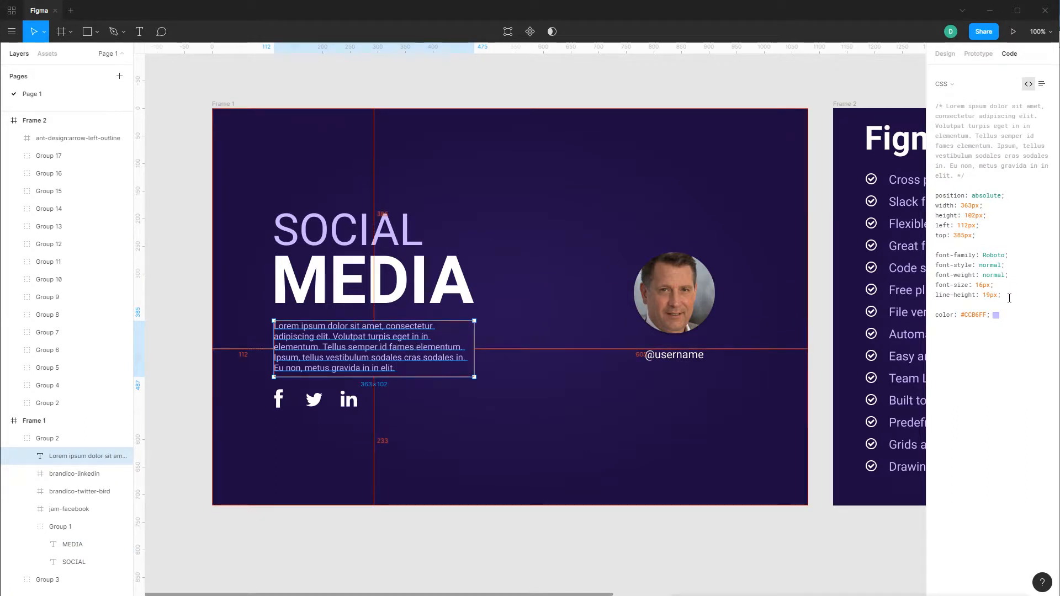
drag(1009, 299, 936, 256)
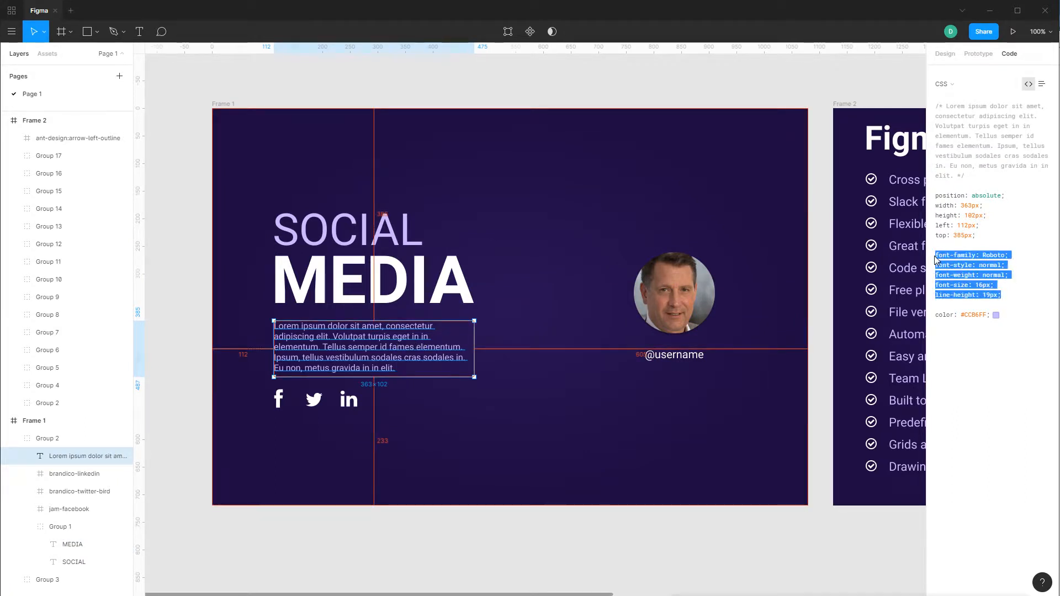
click(349, 402)
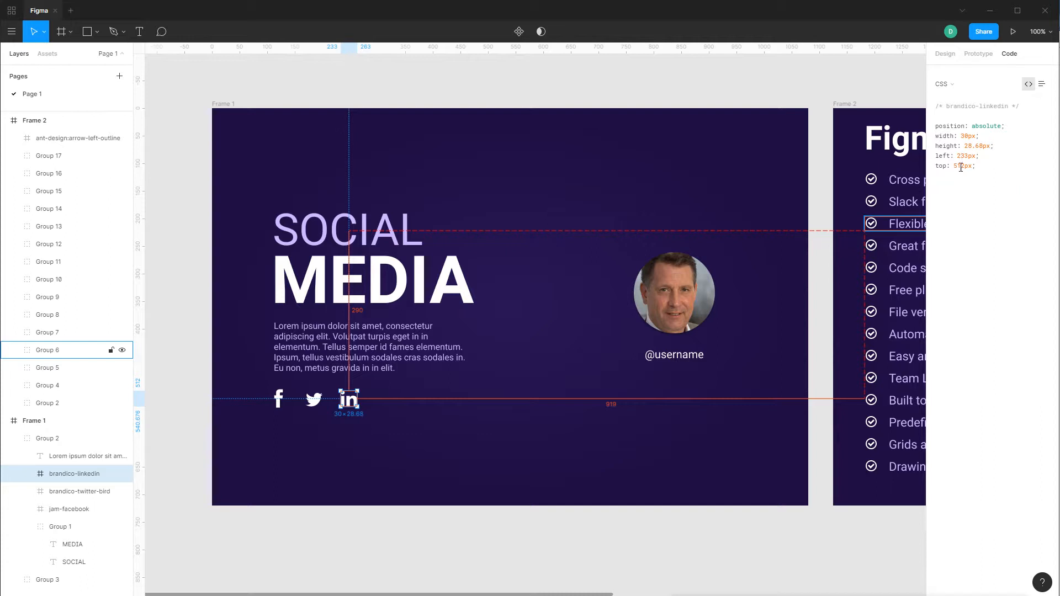
Inspect the avatar image's CSS, highlighting its box-shadow rule and its width and height.
double_click(660, 308)
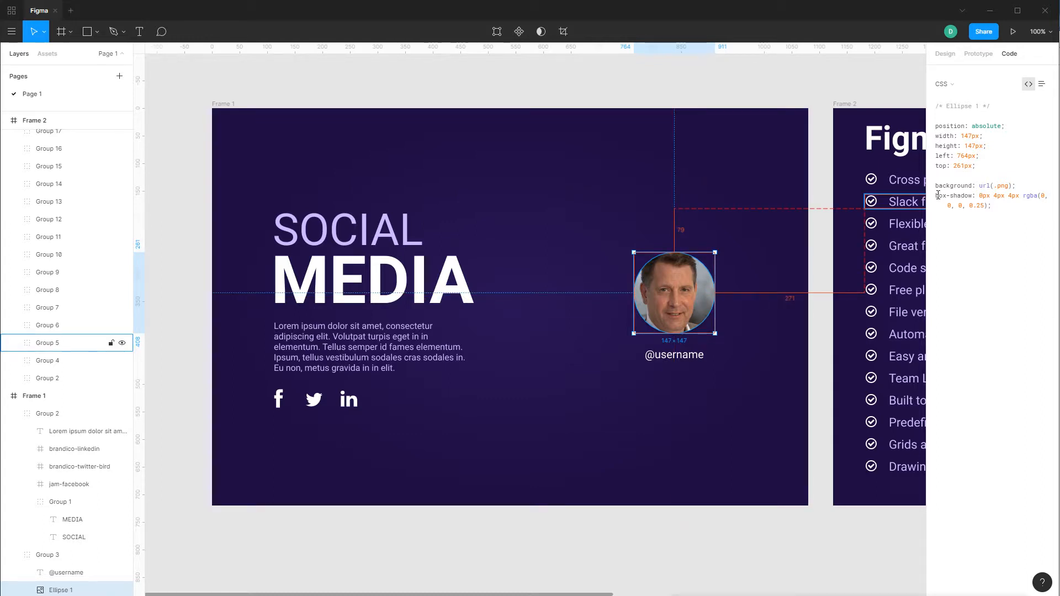
drag(937, 196, 999, 206)
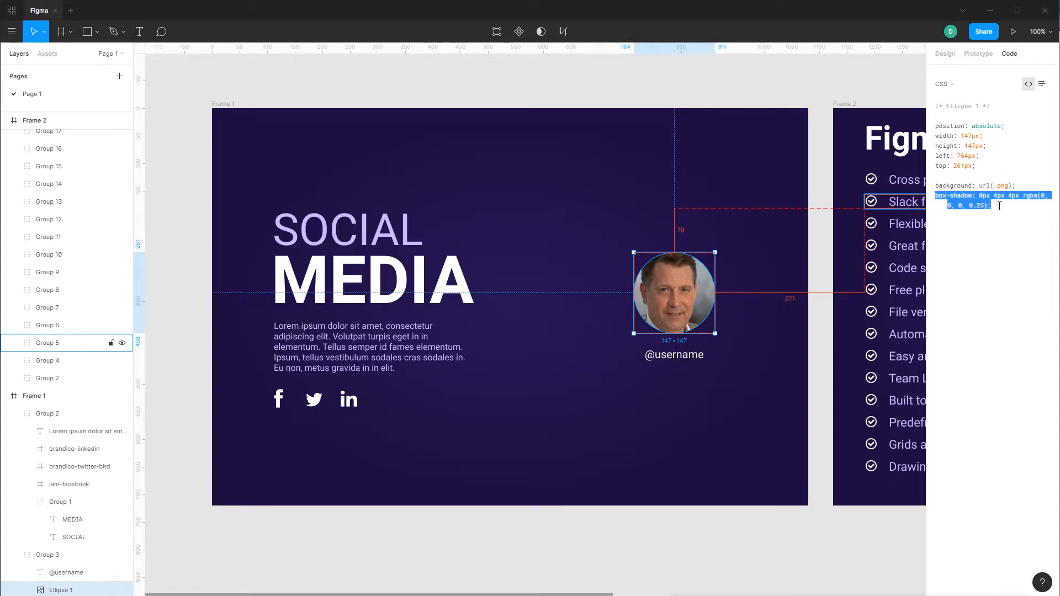
click(999, 206)
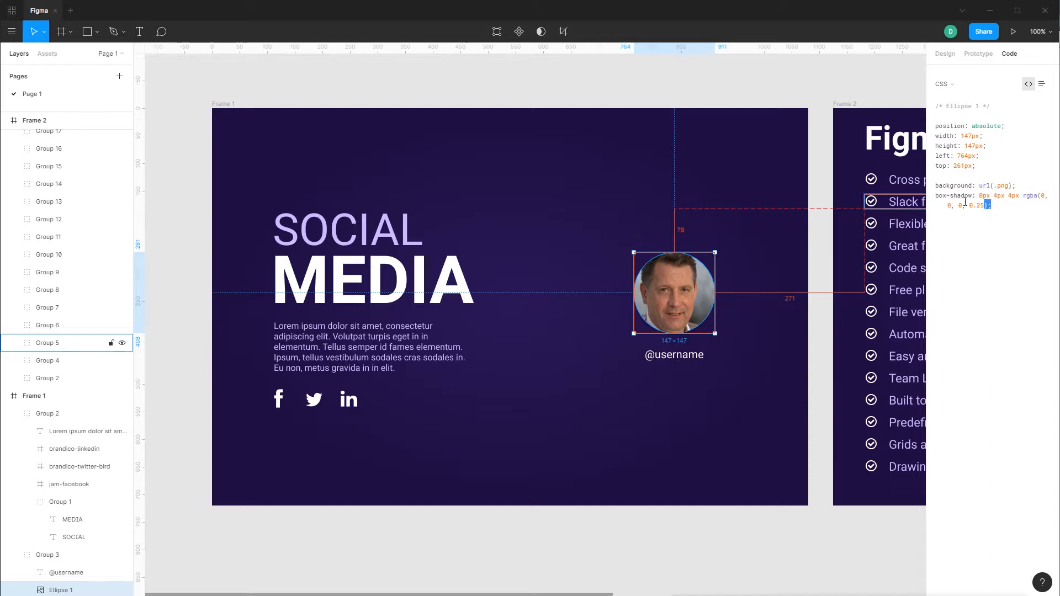
drag(965, 201, 938, 198)
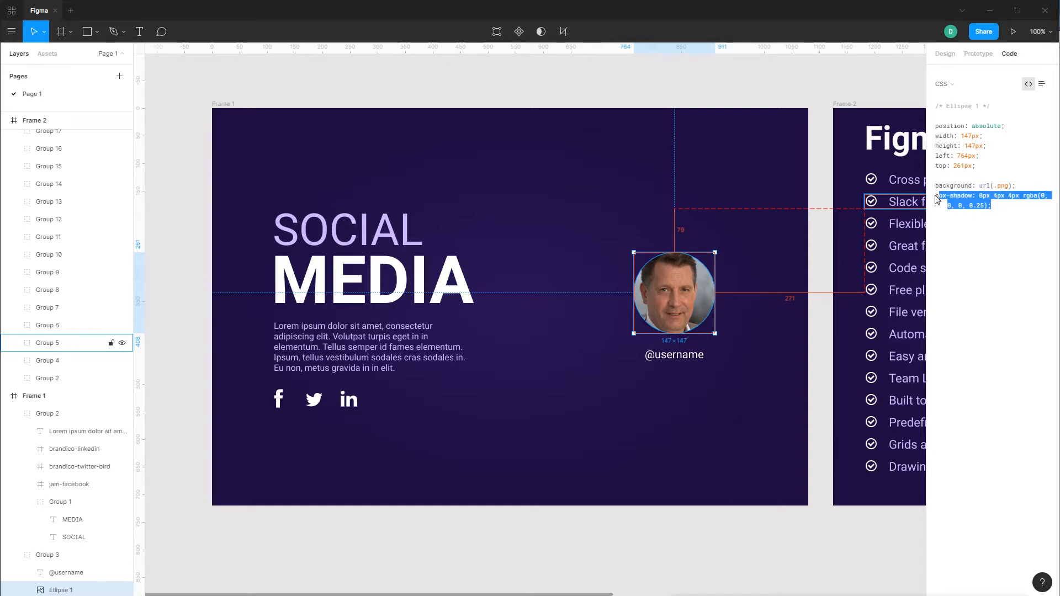
click(1024, 212)
drag(945, 136, 983, 144)
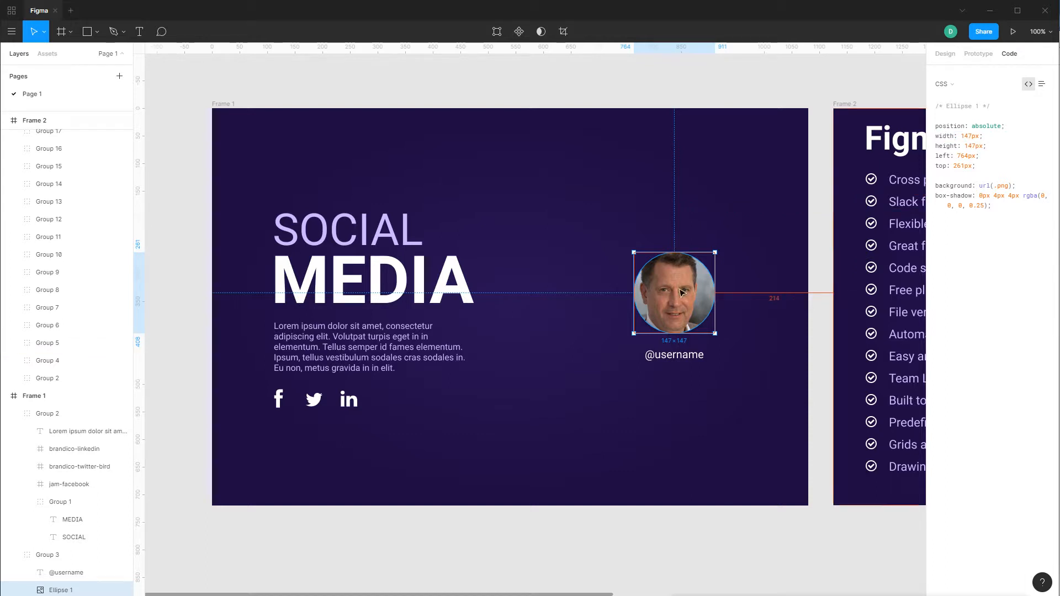
Deselect the avatar and select the white arrow icon beside the code snippets line in Frame 2.
click(734, 243)
drag(658, 249, 335, 274)
drag(670, 281, 456, 279)
key(ctrl+plus)
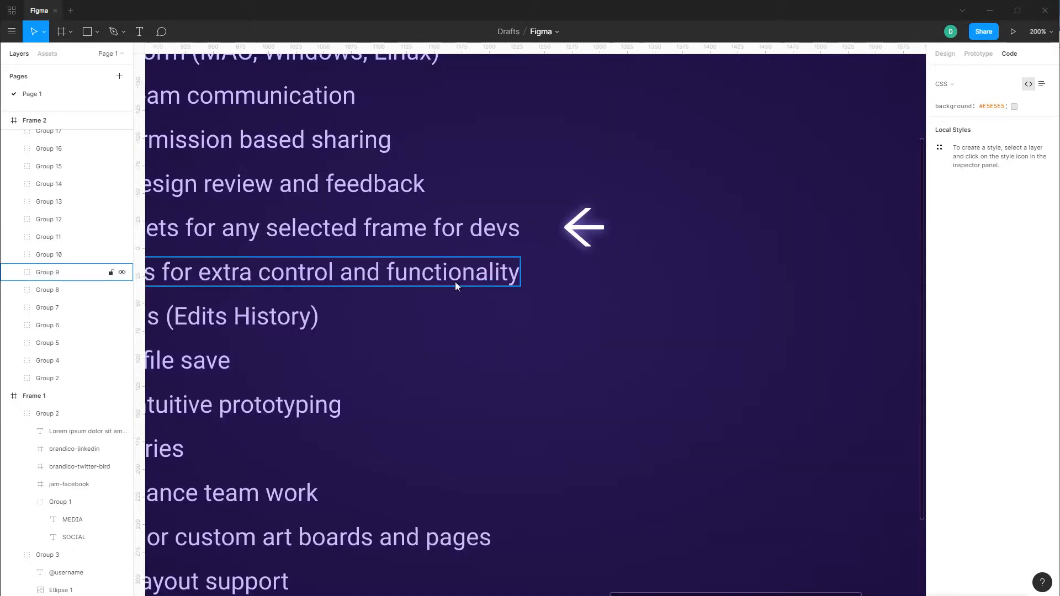
drag(507, 304, 701, 211)
click(764, 139)
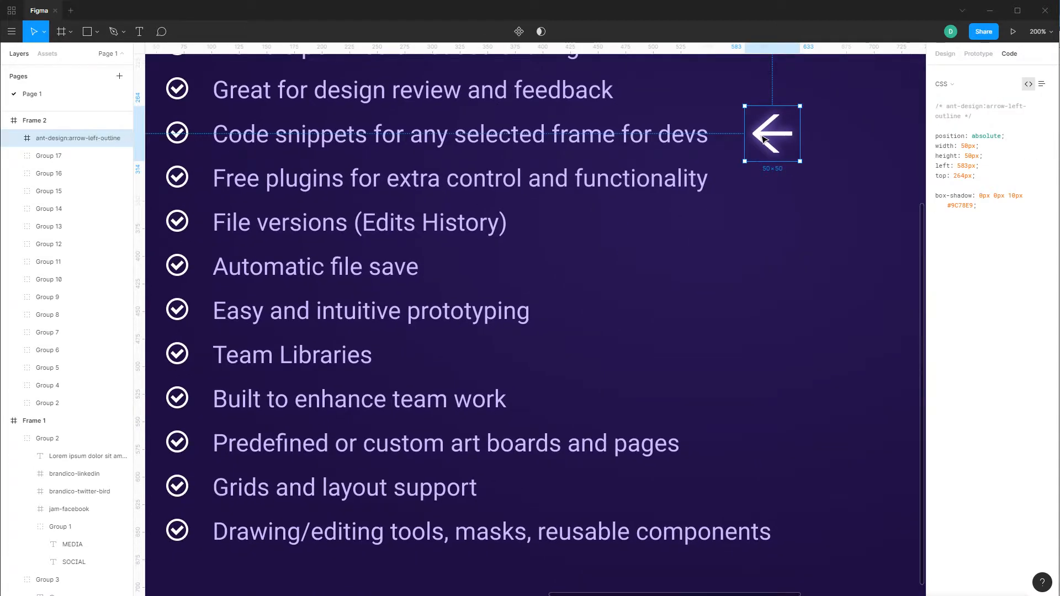
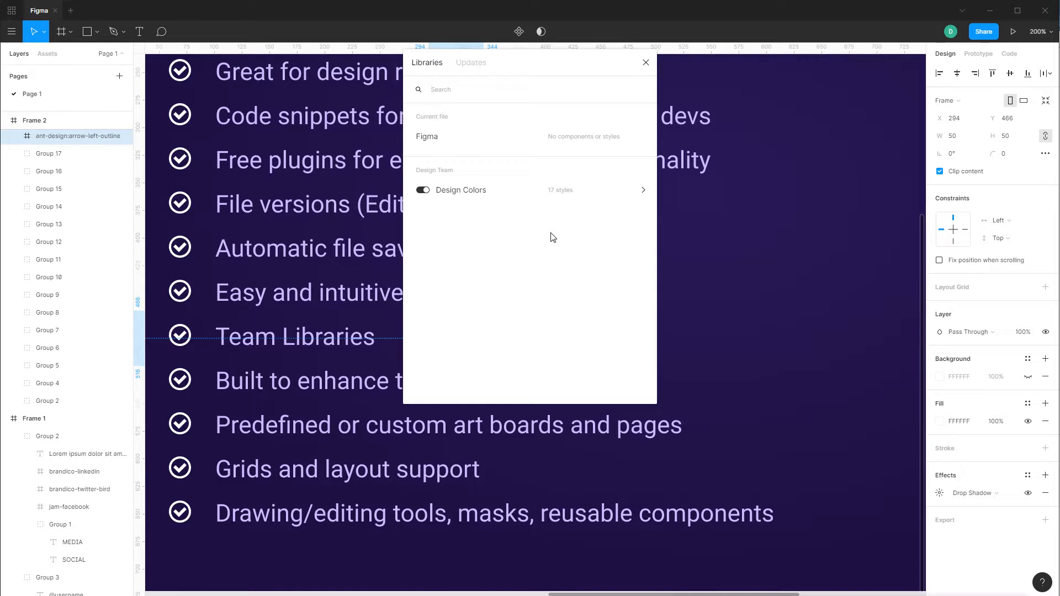
Close the team libraries window and move the white arrow icon beside the line "Built to enhance team work".
click(766, 257)
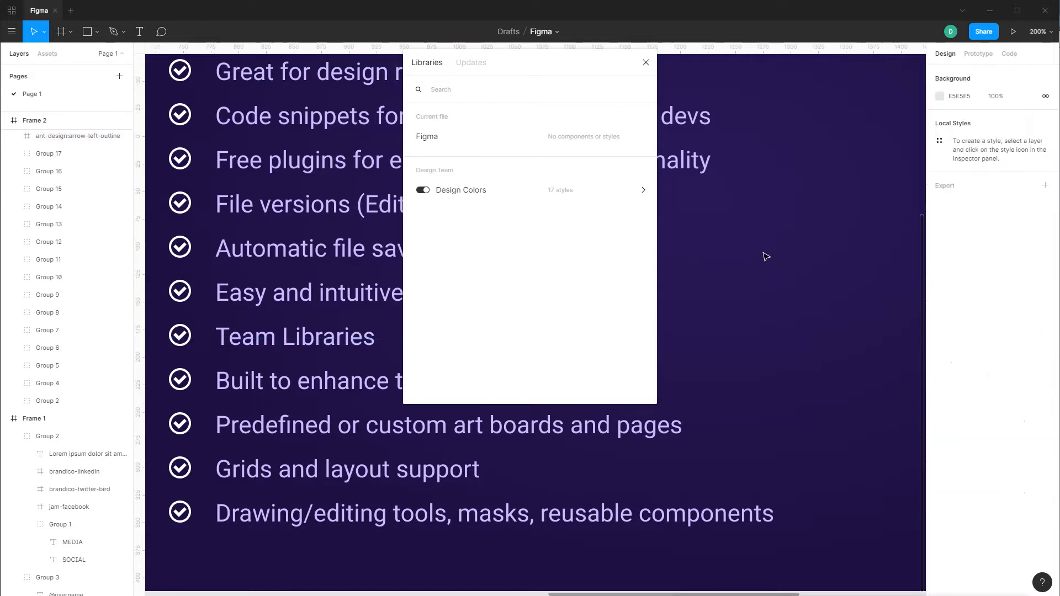
click(646, 62)
click(456, 338)
drag(457, 338, 553, 380)
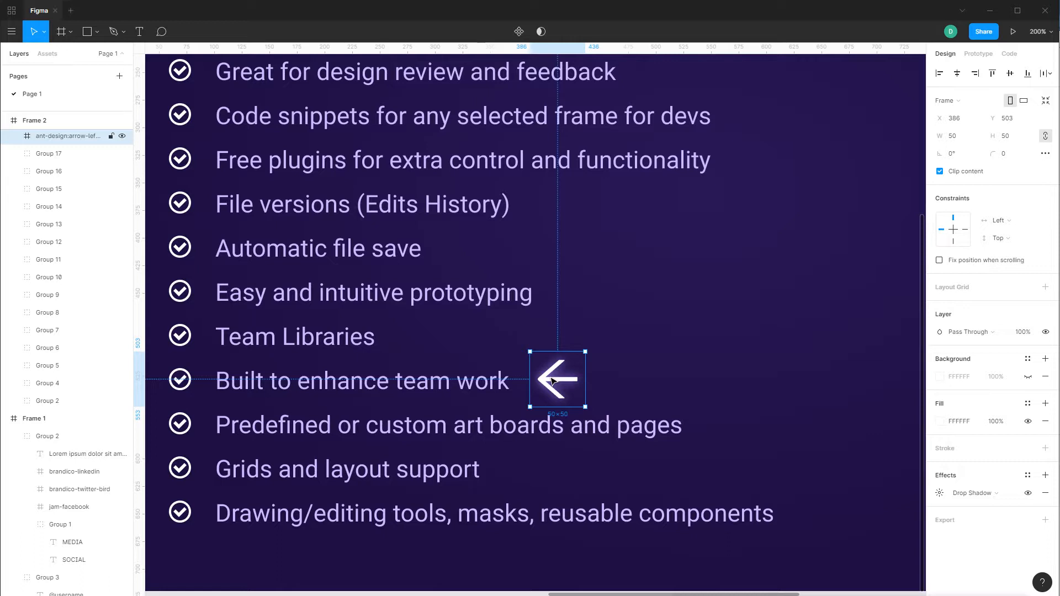
Move the white arrow icon beside the line "Predefined or custom art boards and pages", and select Frame 2.
drag(553, 381, 729, 433)
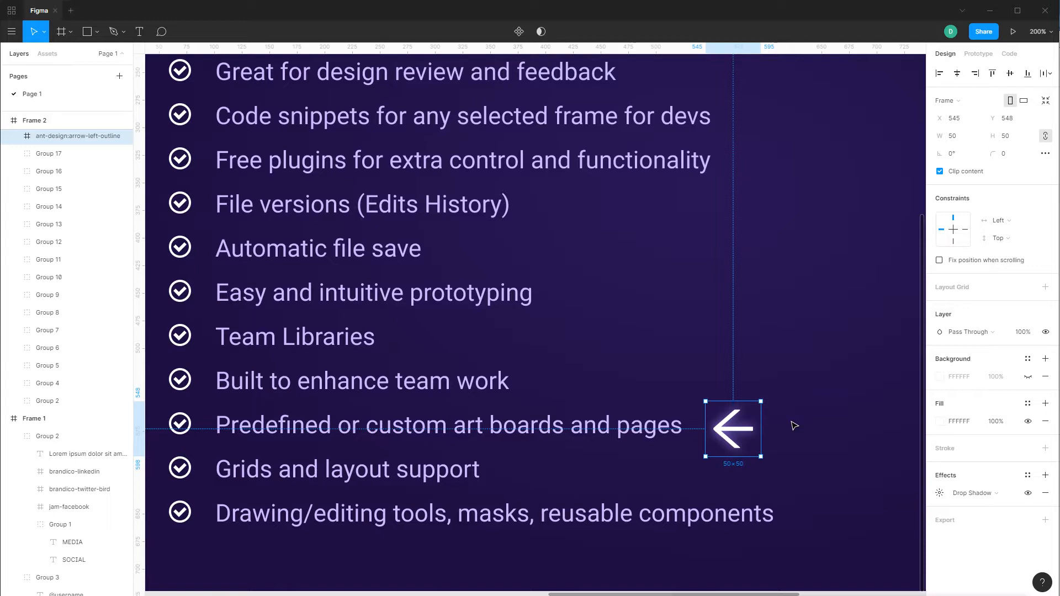
key(shift+0)
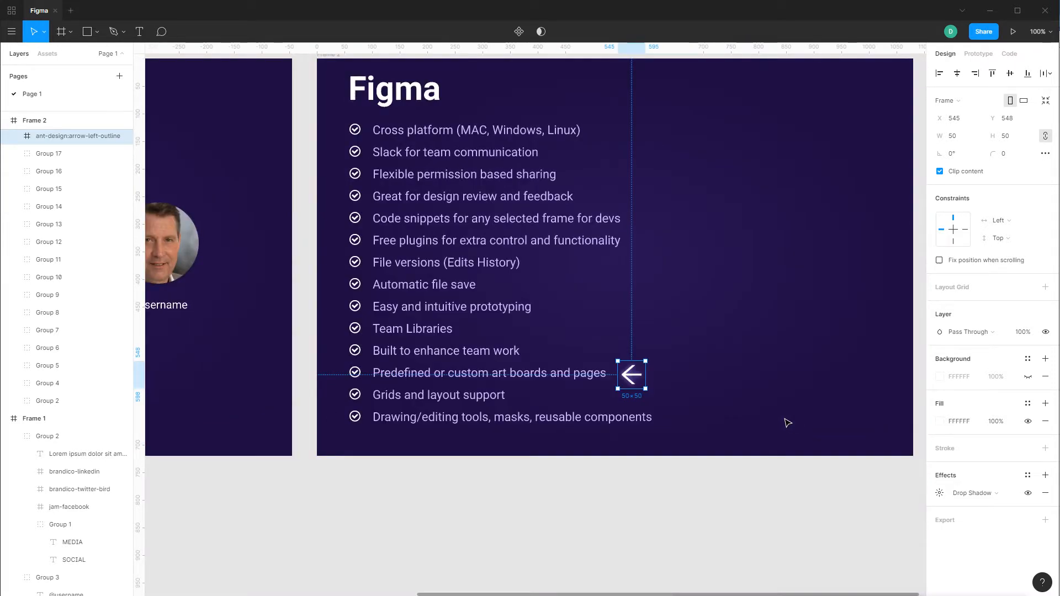
drag(763, 243, 719, 362)
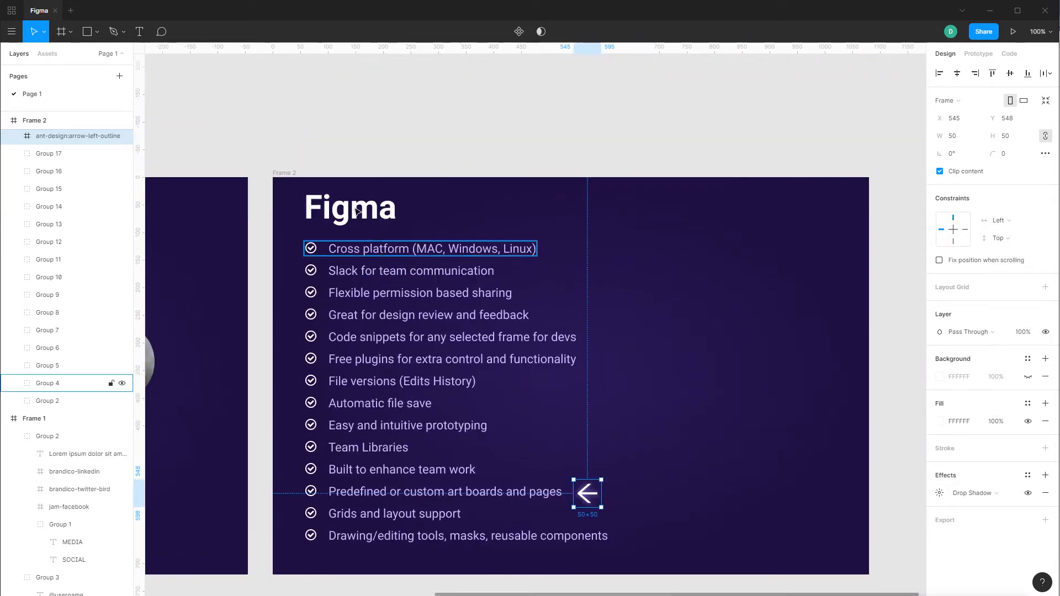
click(280, 175)
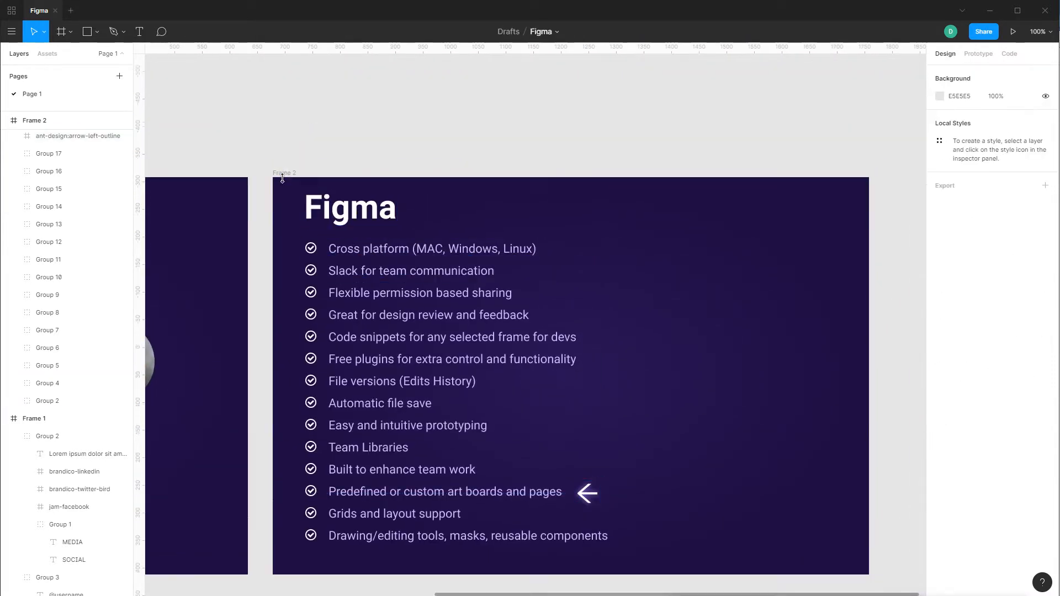
click(279, 173)
Select Frame 1 as a whole to examine it as an art board beside Frame 2.
drag(419, 210, 814, 187)
drag(462, 209, 658, 209)
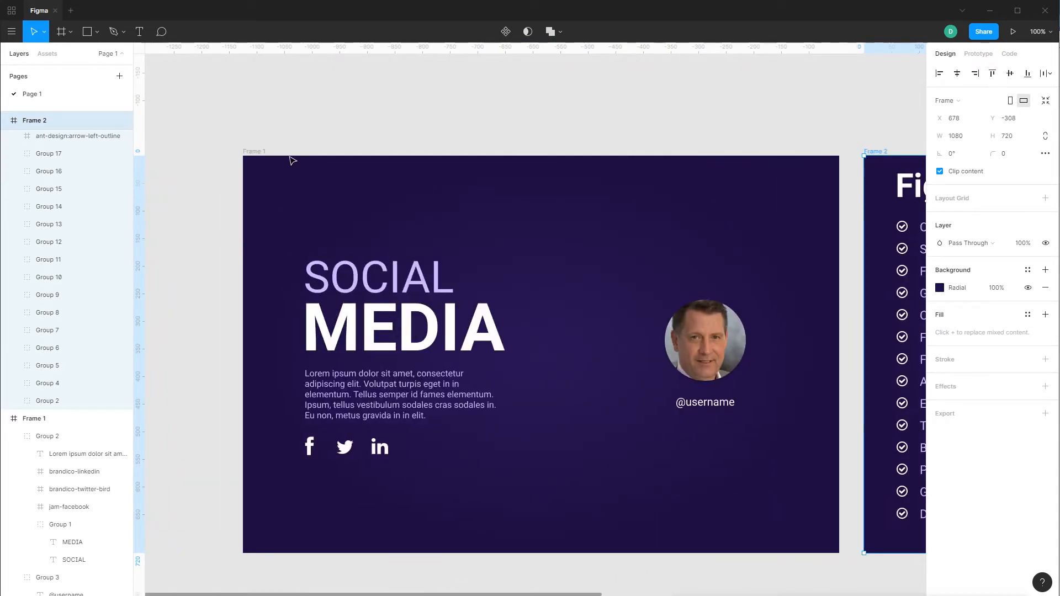
click(251, 157)
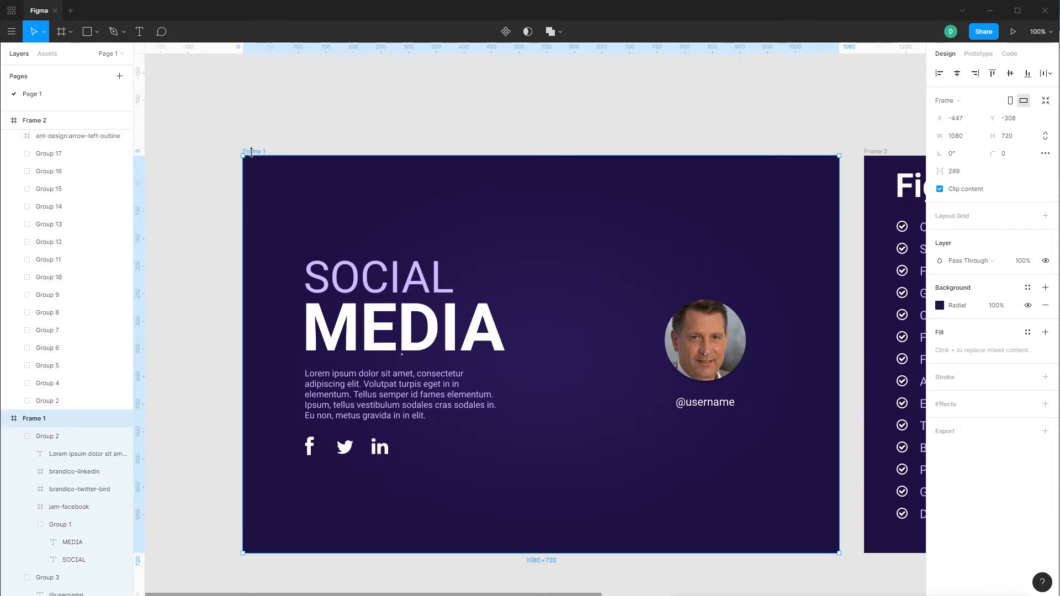
key(ctrl+minus)
drag(470, 300, 308, 272)
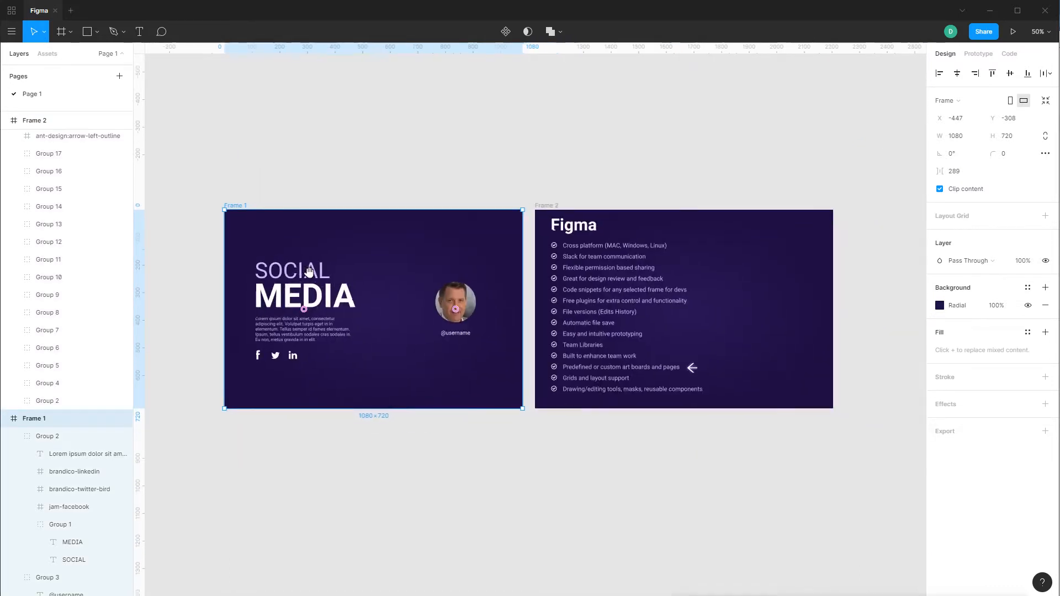
Marquee-select around Frame 2 and Frame 1 in turn, clearing the selection after each.
drag(549, 139, 848, 475)
click(650, 493)
drag(198, 147, 530, 502)
click(565, 492)
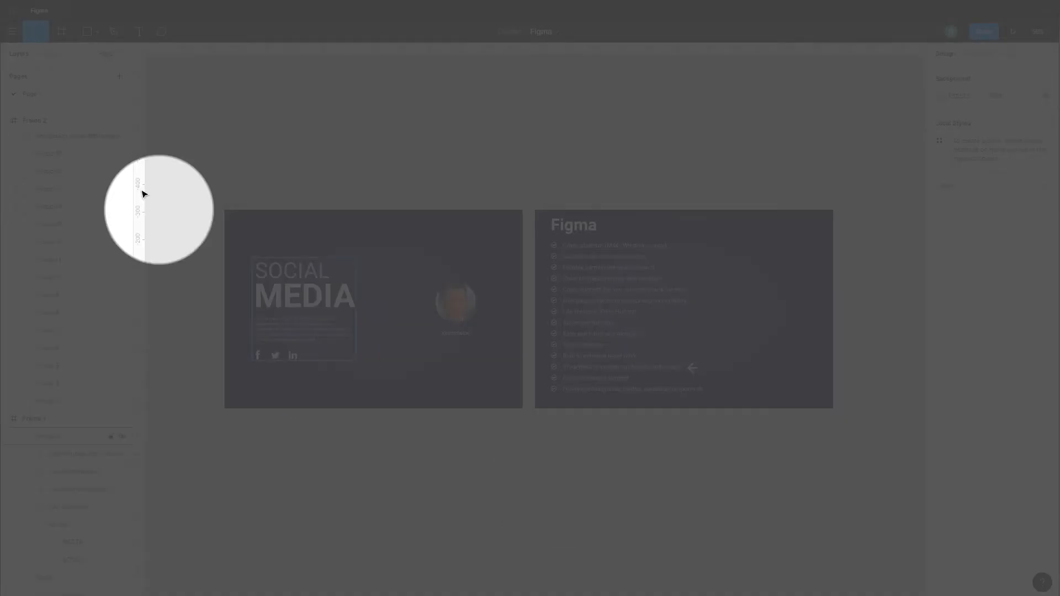
Hide and reshow the page list, and collapse the Frame 2 and Frame 1 layers.
click(111, 55)
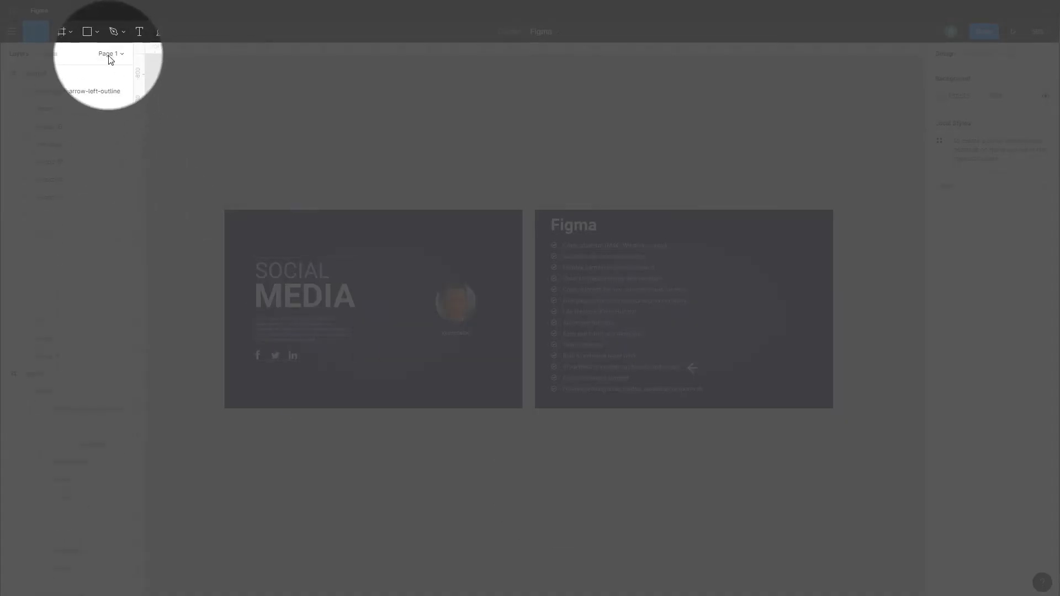
click(109, 56)
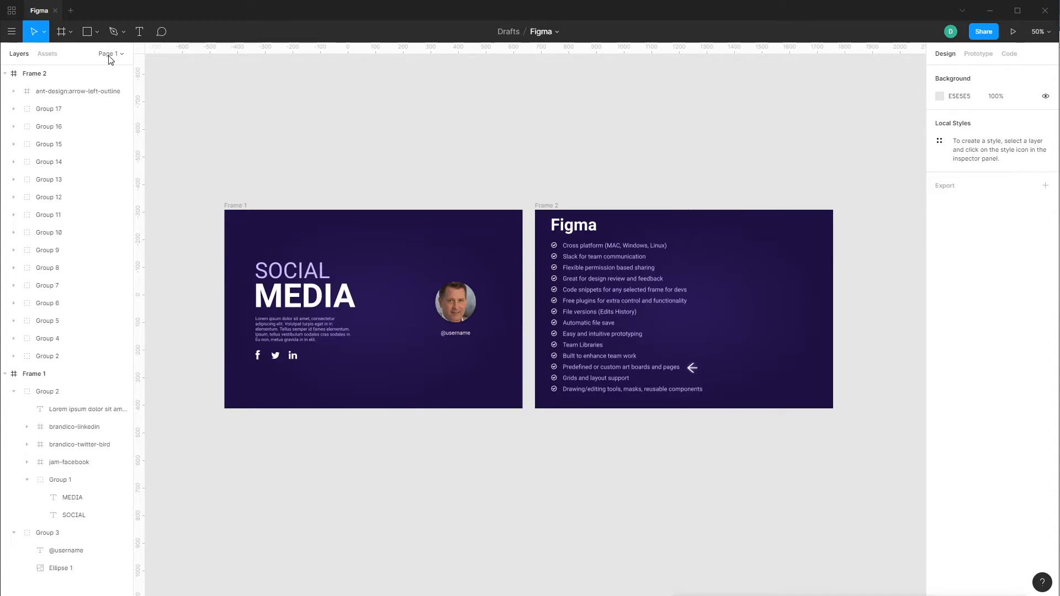
click(5, 120)
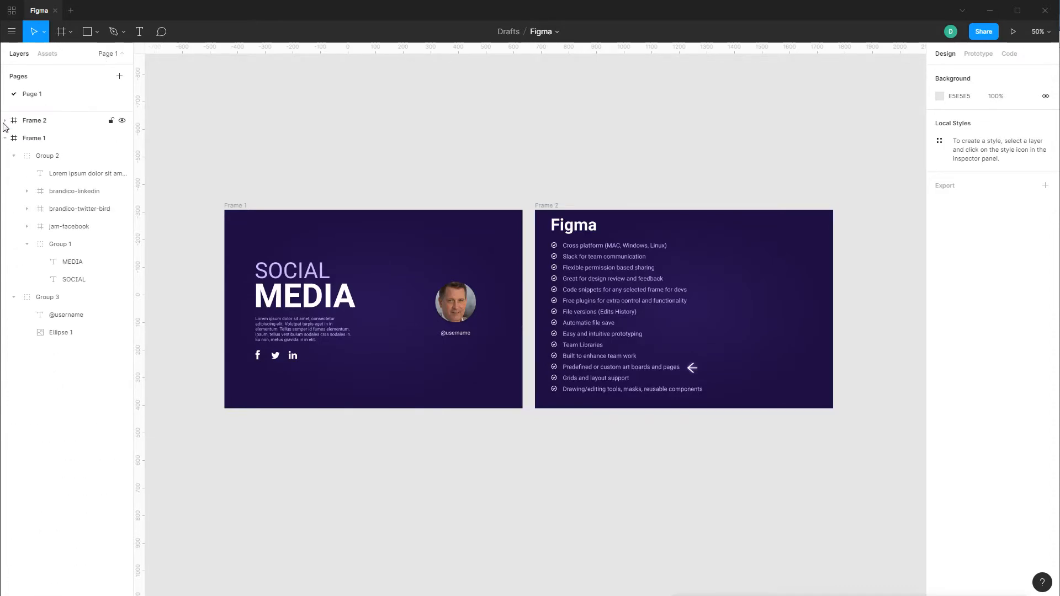
click(5, 138)
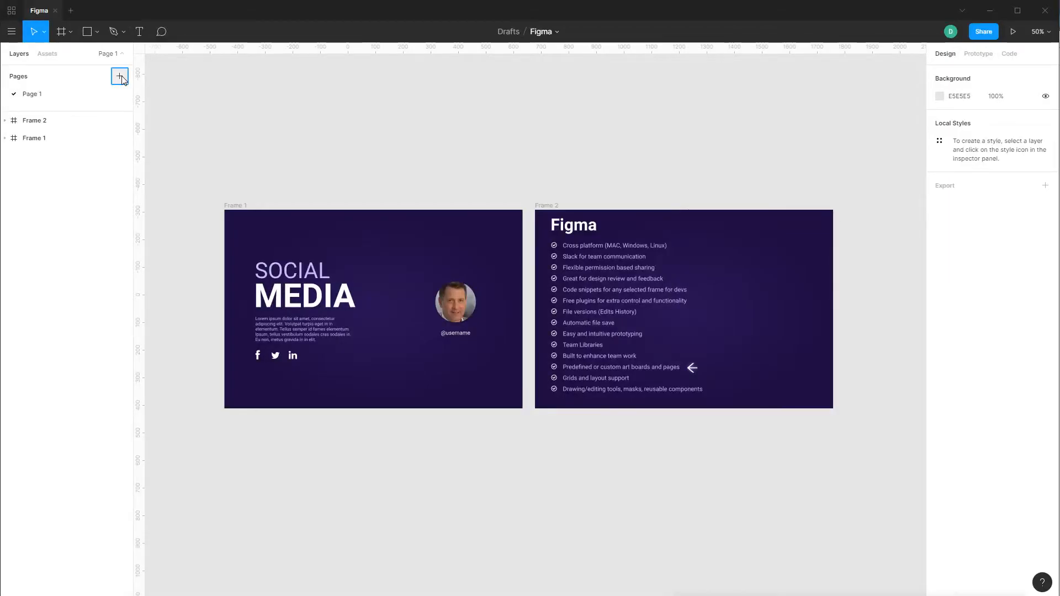
Add a new page to the file, keeping its default name.
click(120, 77)
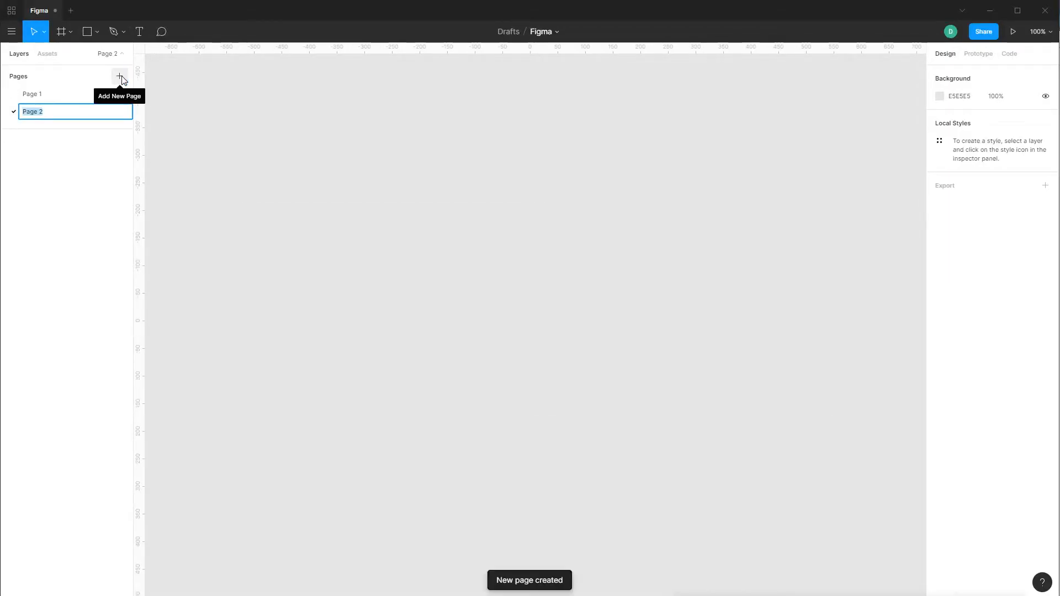
click(481, 249)
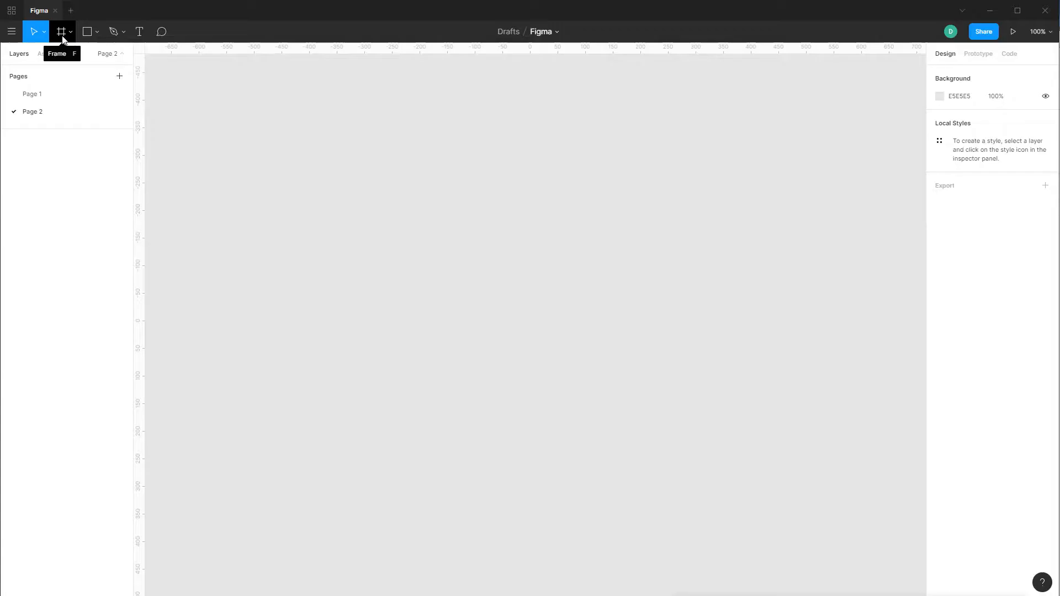
Place a predefined iPad Mini / 9.7" frame on Page 2, browsing the phone and tablet presets first.
click(61, 35)
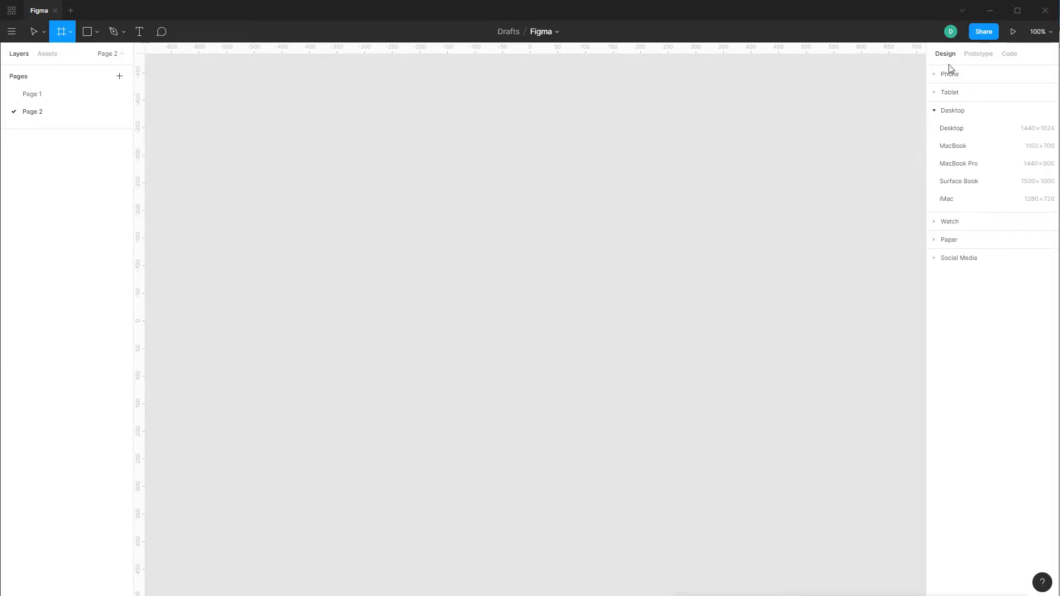
click(939, 80)
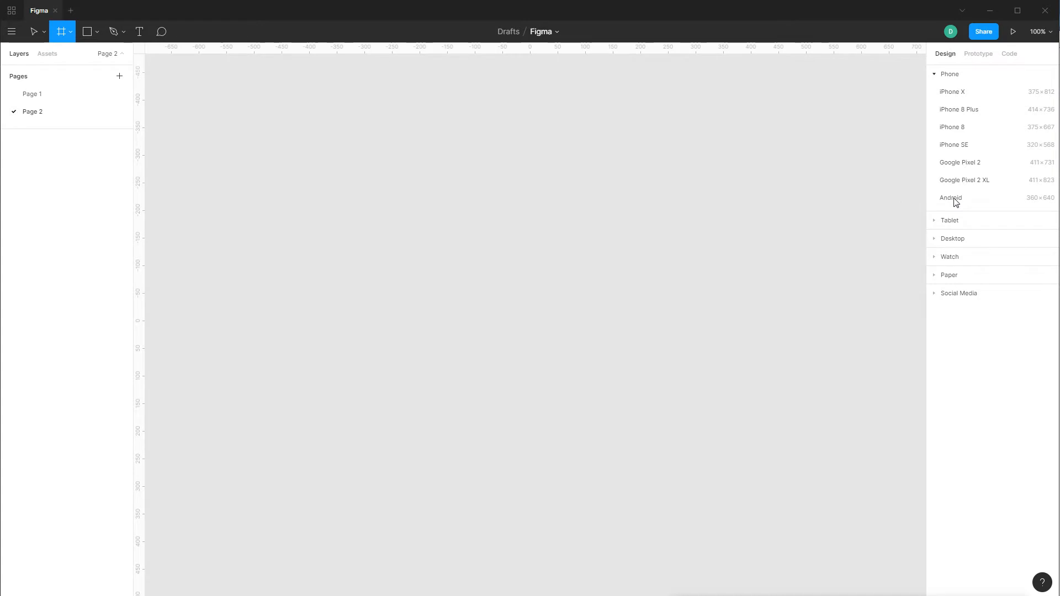
click(935, 221)
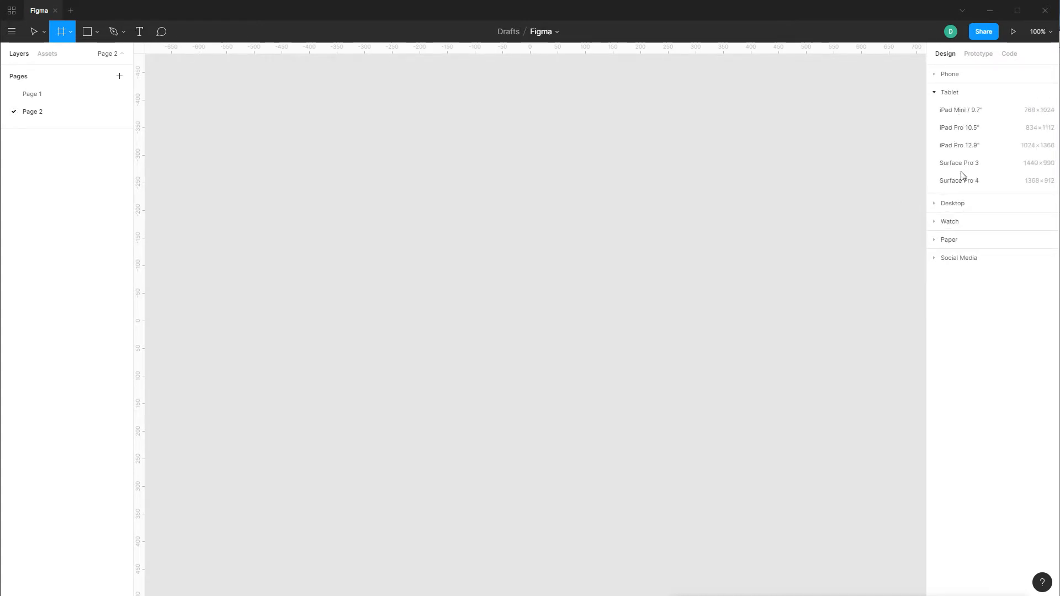
click(953, 114)
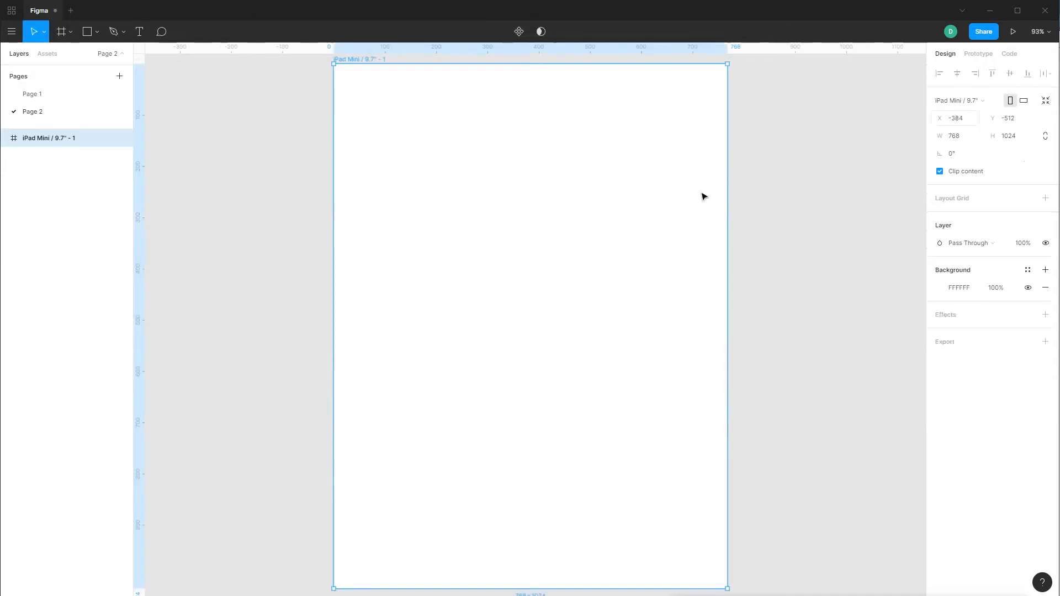
key(minus)
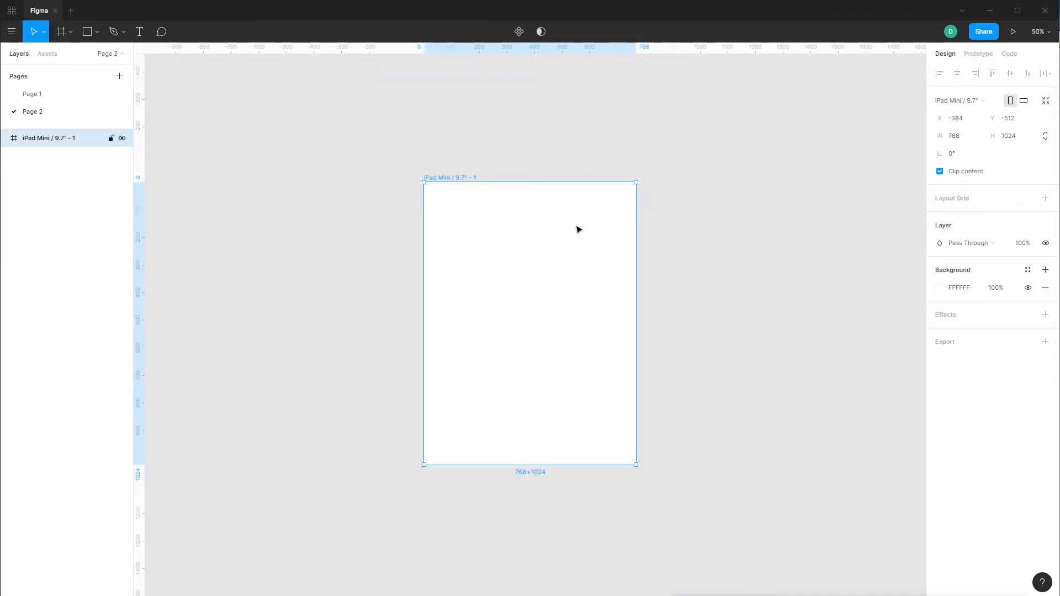
Set the iPad Mini frame's background to solid grey A5A5A5.
click(940, 289)
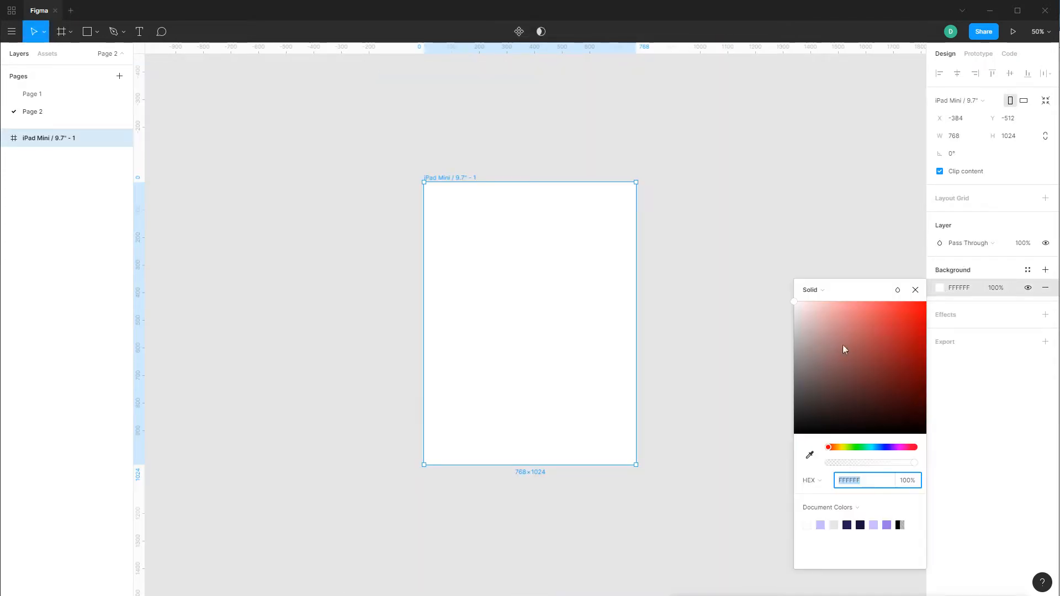
text(FAFAFA)
key(Return)
click(794, 347)
click(731, 342)
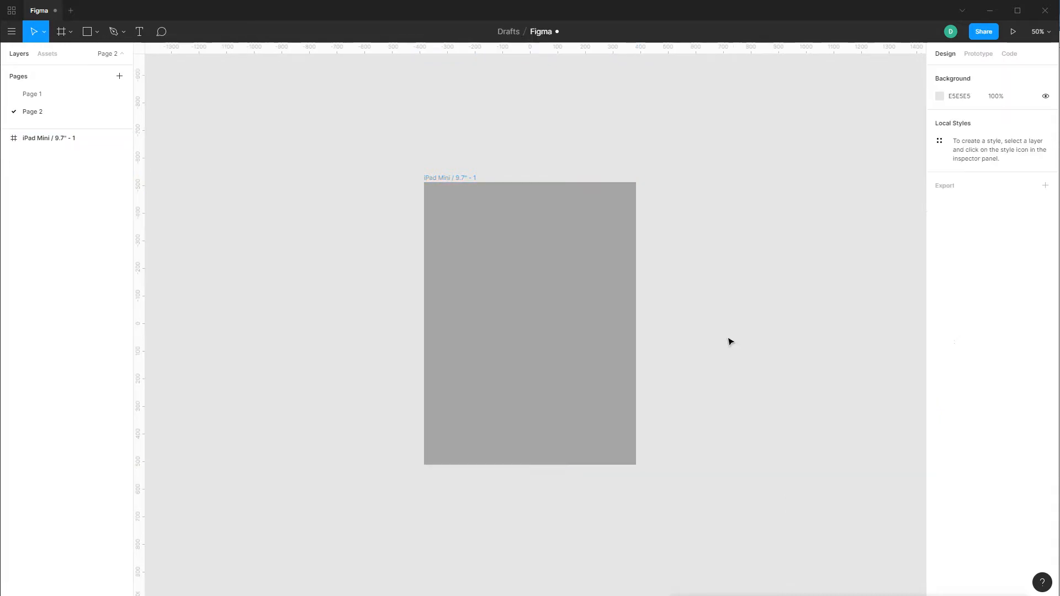
click(595, 321)
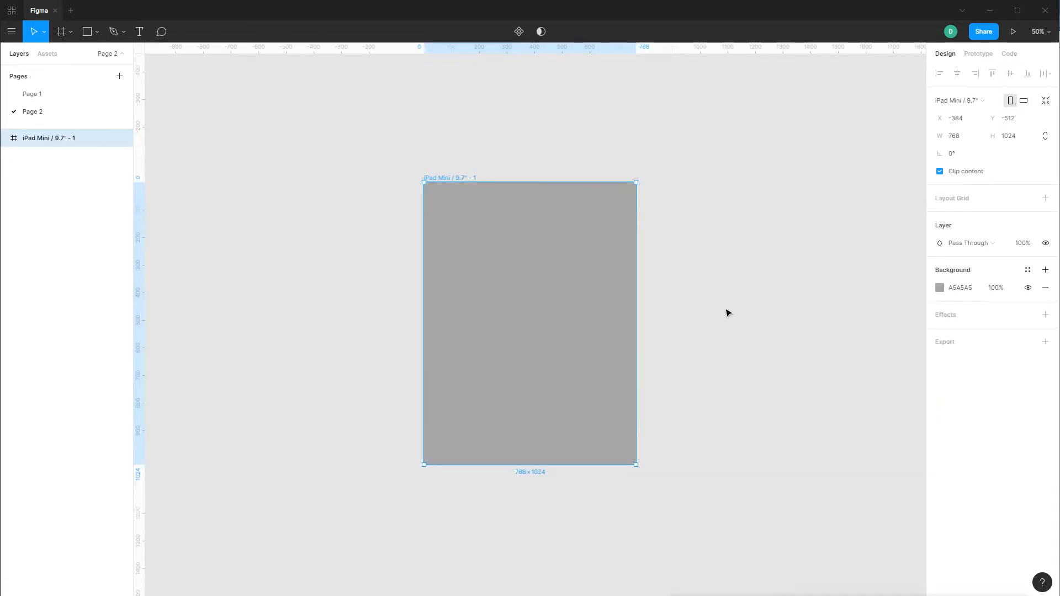
click(737, 318)
click(576, 322)
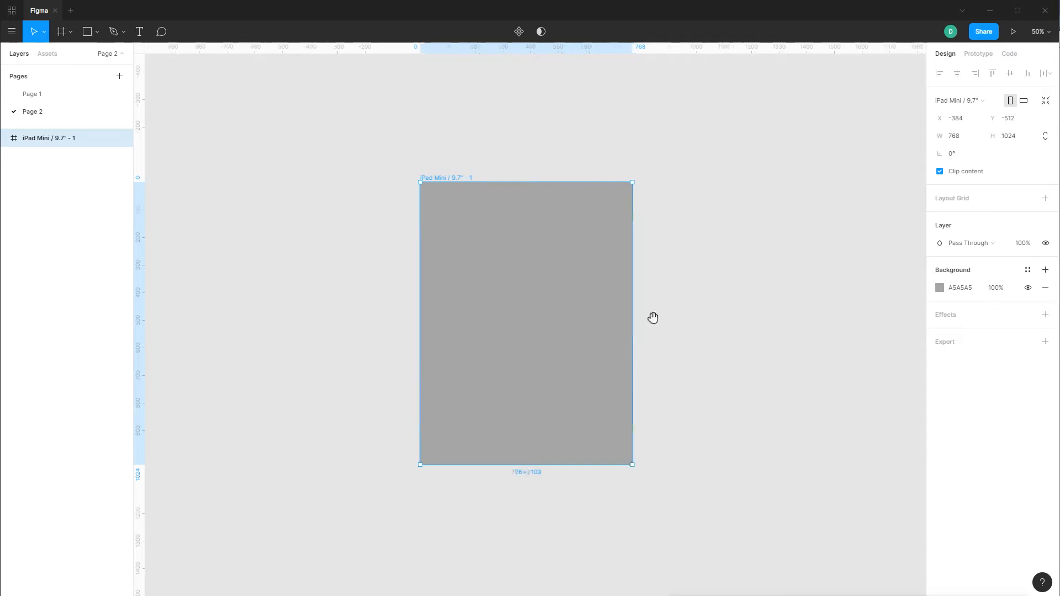
Add a predefined iPhone X frame beside the iPad Mini frame.
drag(700, 317, 486, 317)
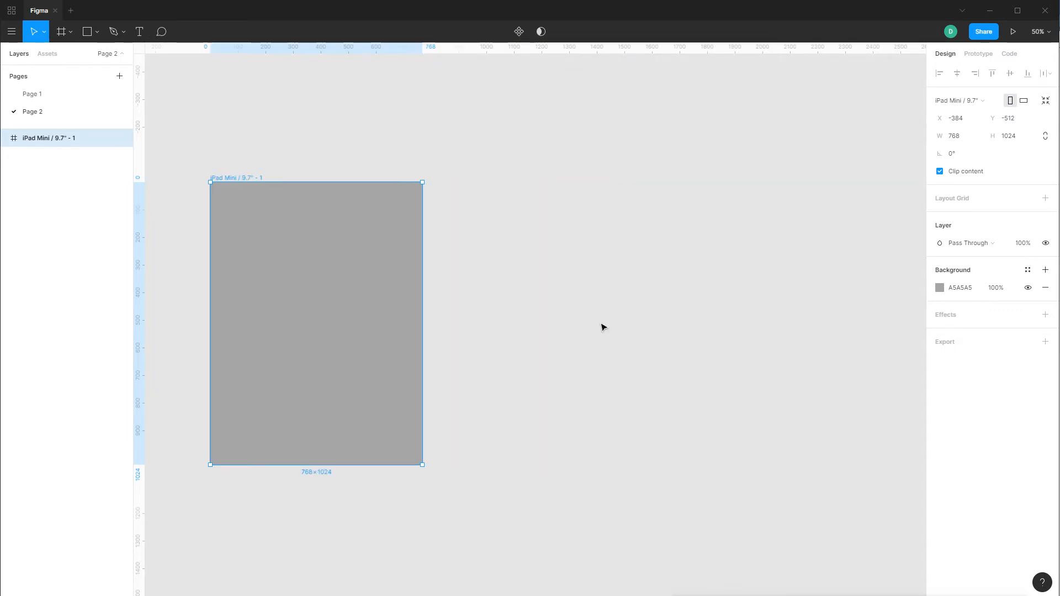
click(60, 35)
click(943, 75)
click(956, 94)
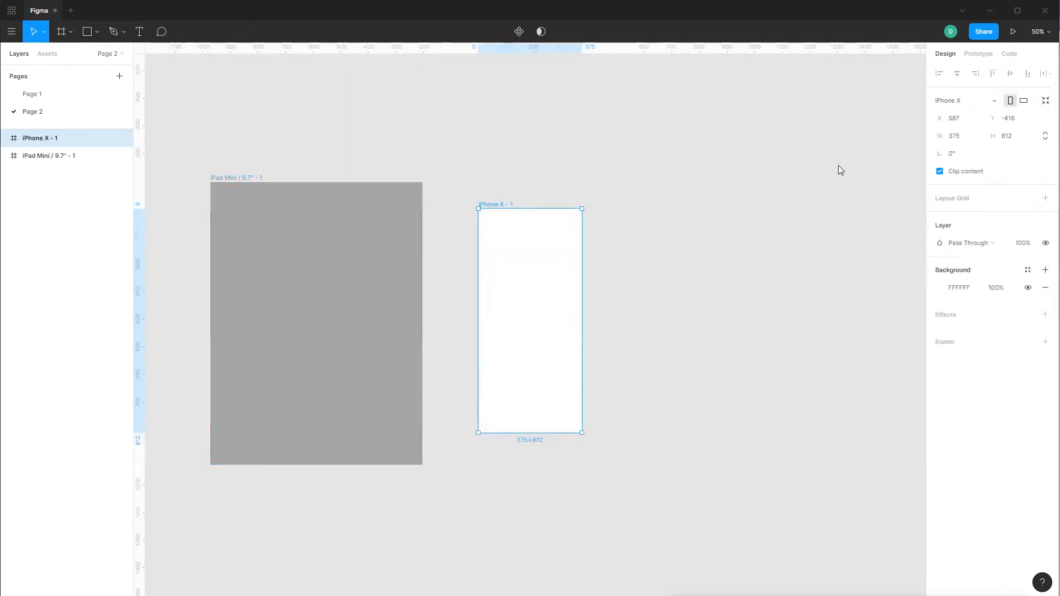
Set the iPhone X frame's background to solid black.
click(941, 288)
drag(876, 335, 731, 440)
click(654, 365)
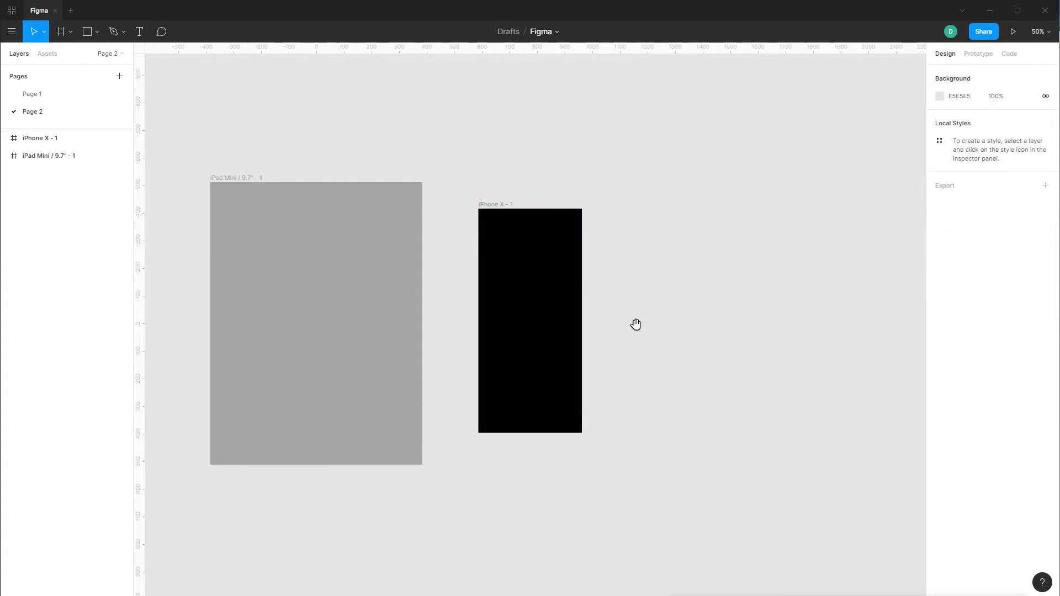
Add a predefined iMac frame beside the iPhone X frame and move it to about X 1062.
scroll(634, 324, right, 3)
click(65, 33)
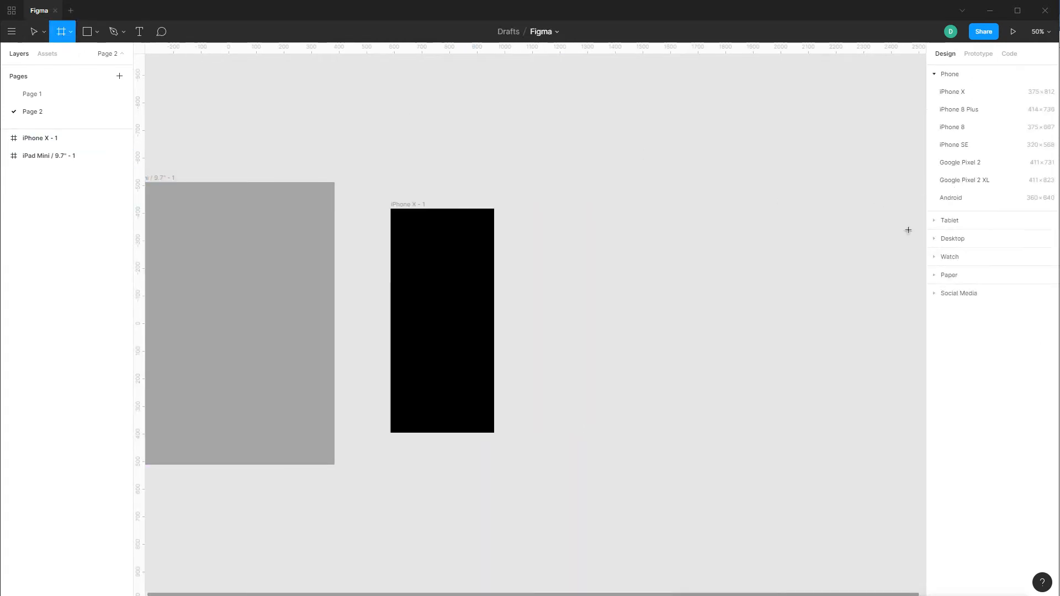
click(938, 240)
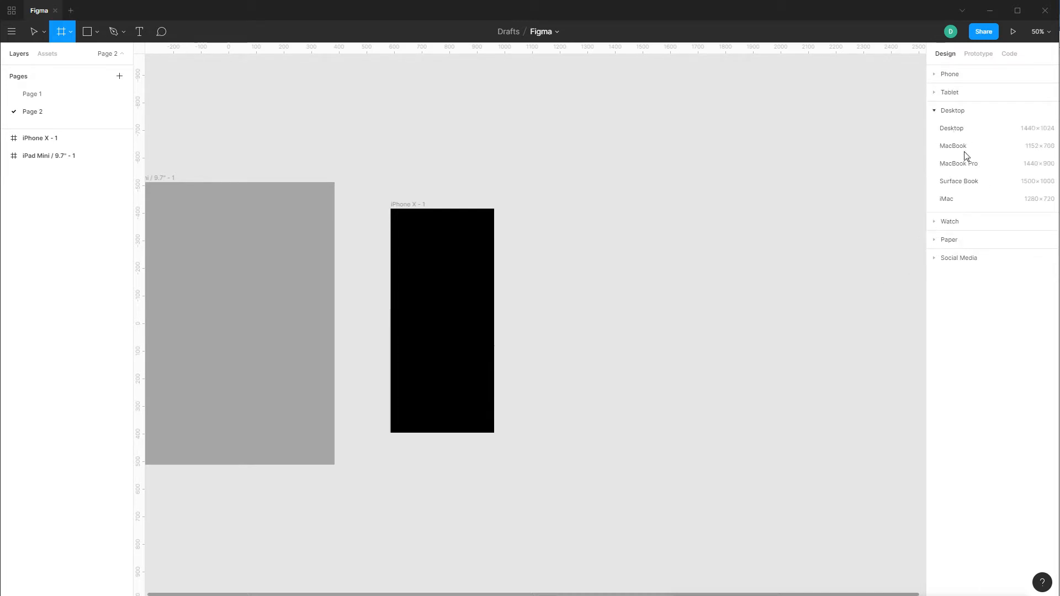
click(954, 201)
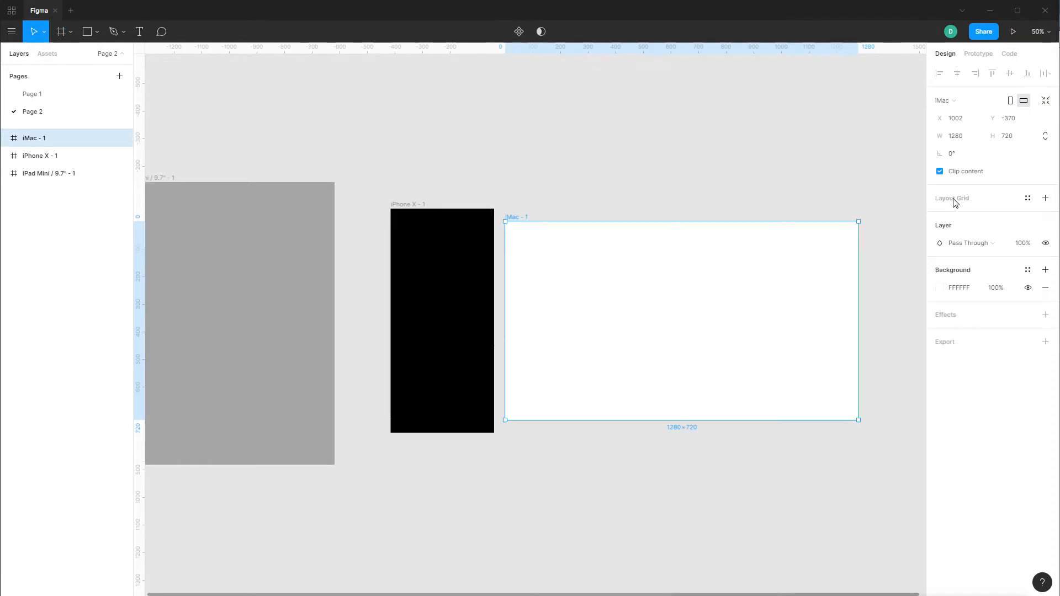
drag(718, 280, 611, 311)
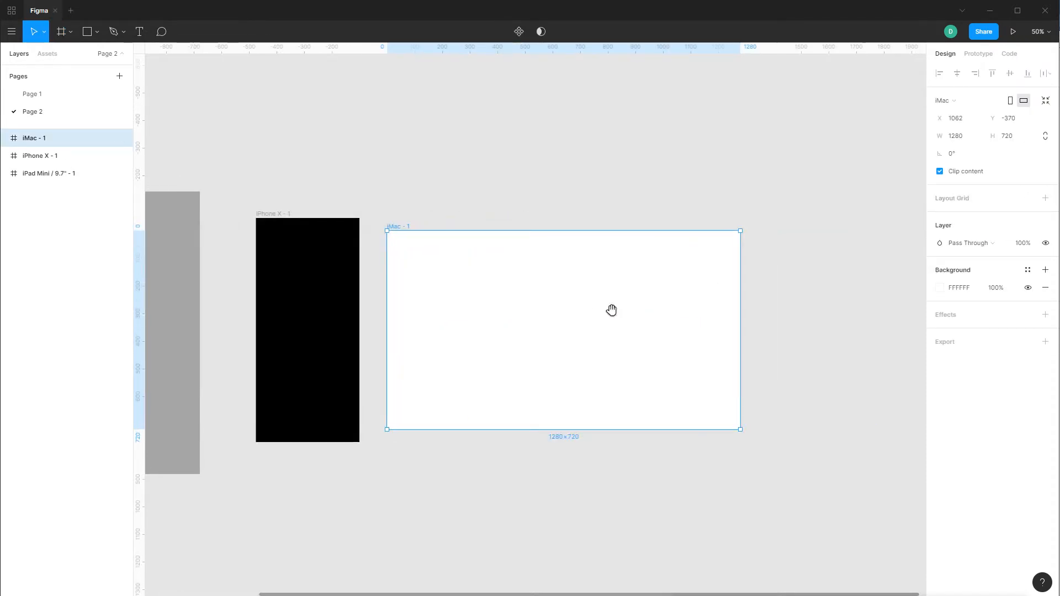
Set the iMac frame's background to solid dark blue 1D2552.
click(940, 287)
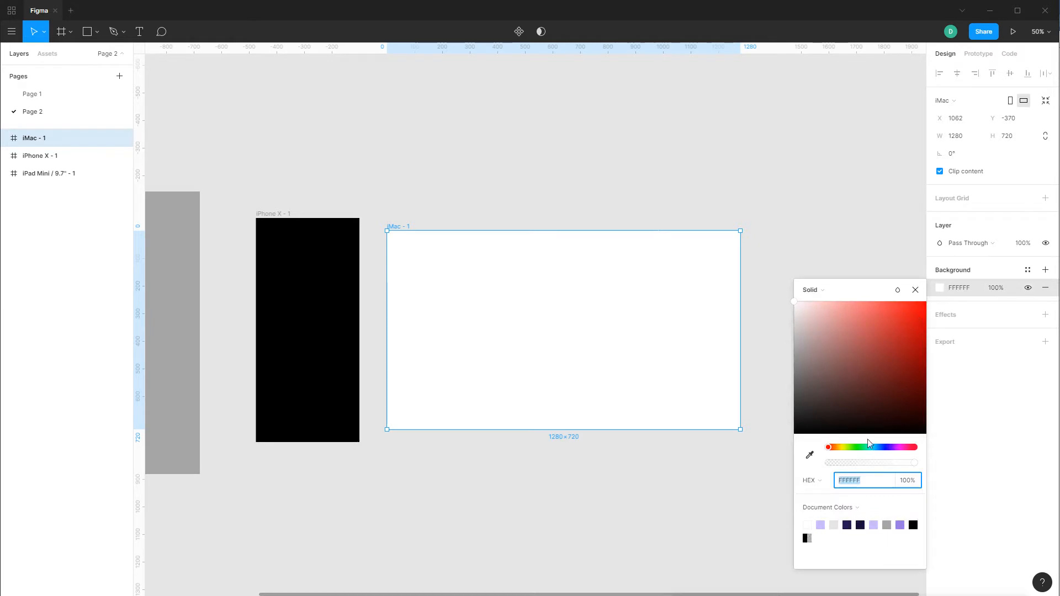
click(884, 447)
drag(856, 383, 884, 390)
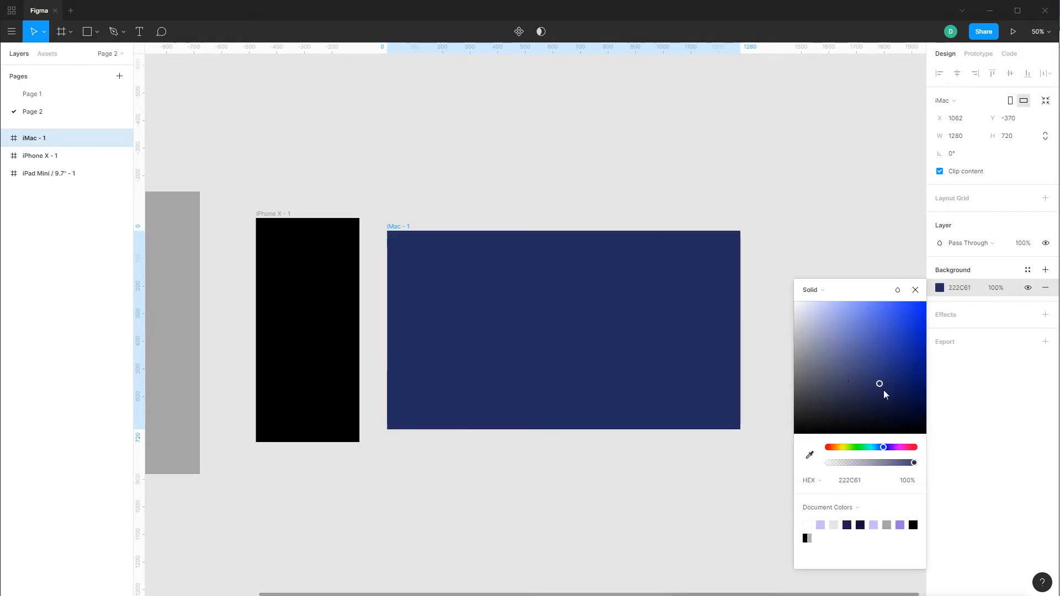
click(817, 236)
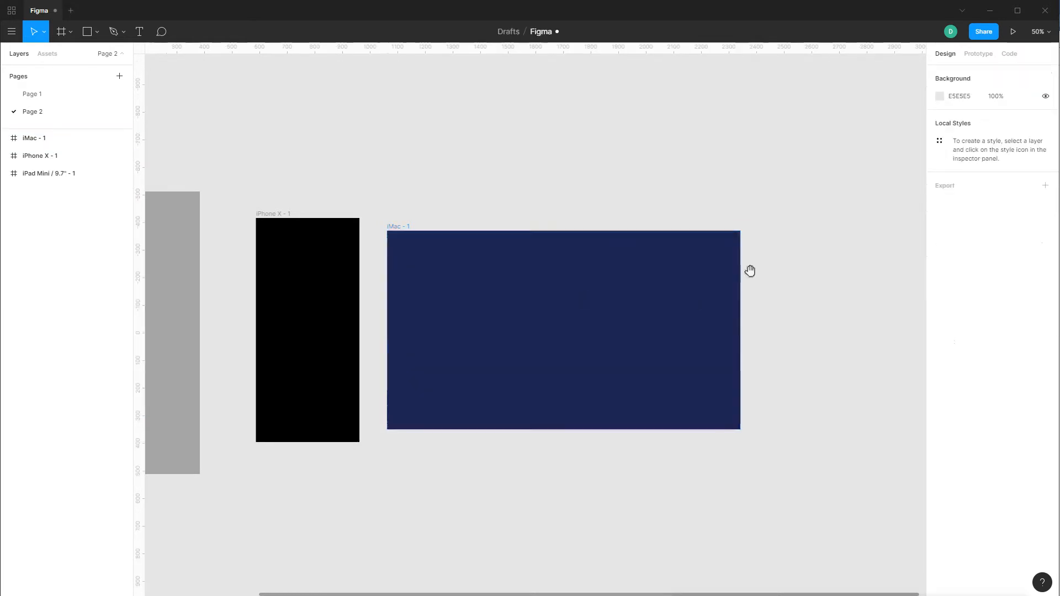
Enlarge the iMac frame freehand to a custom size of about 1592 × 1020.
scroll(800, 259, left, 5)
drag(803, 259, 599, 267)
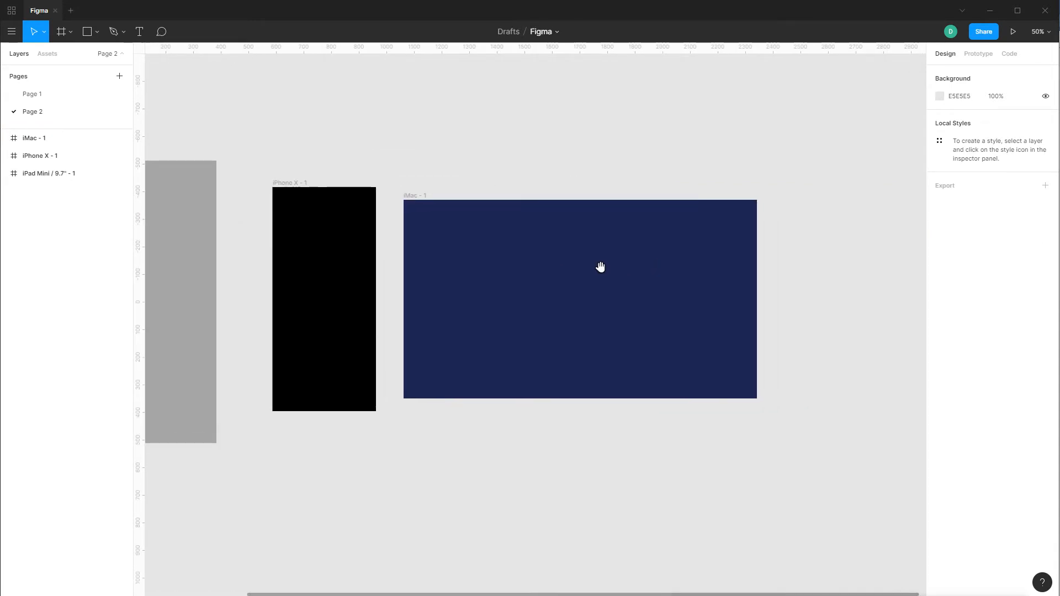
click(605, 272)
drag(582, 398, 582, 483)
drag(757, 324, 843, 324)
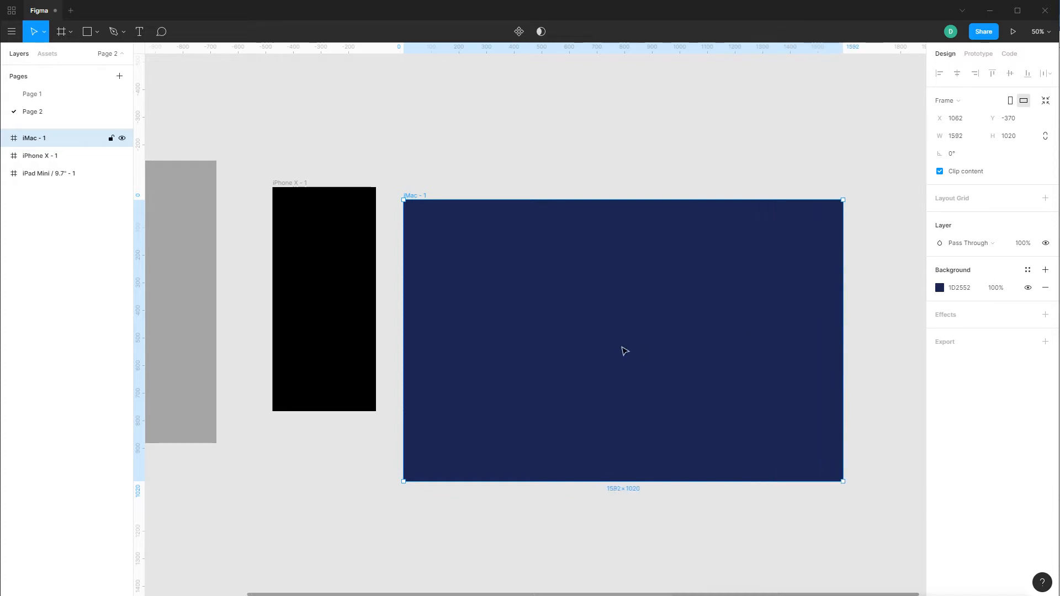
Shrink the iMac frame freehand in both width and height, and narrow its width further.
drag(612, 330, 592, 267)
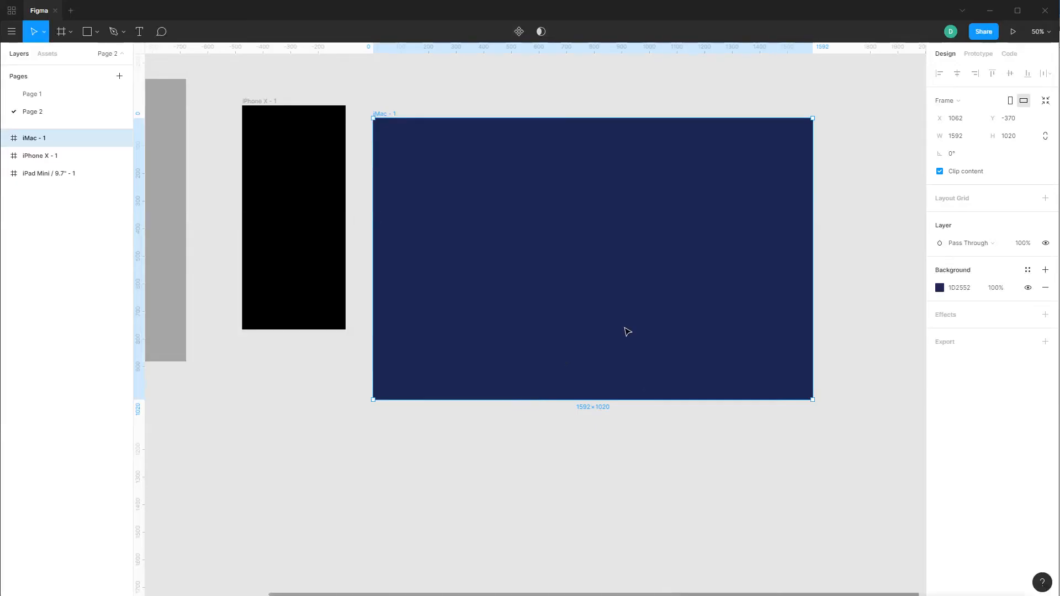
drag(814, 401, 724, 365)
click(788, 327)
key(space)
drag(686, 263, 668, 306)
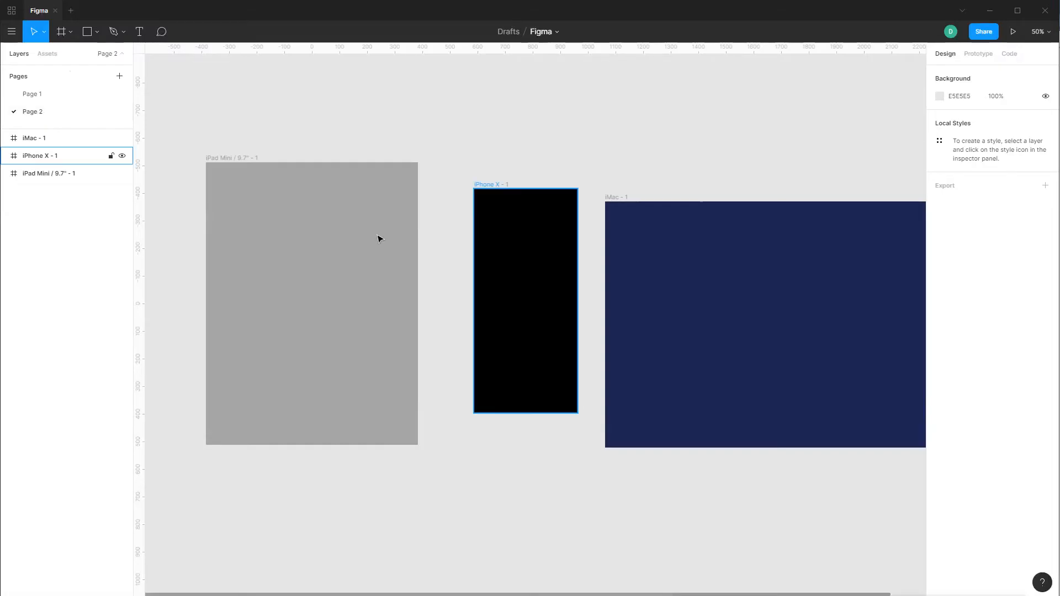
drag(601, 123, 571, 122)
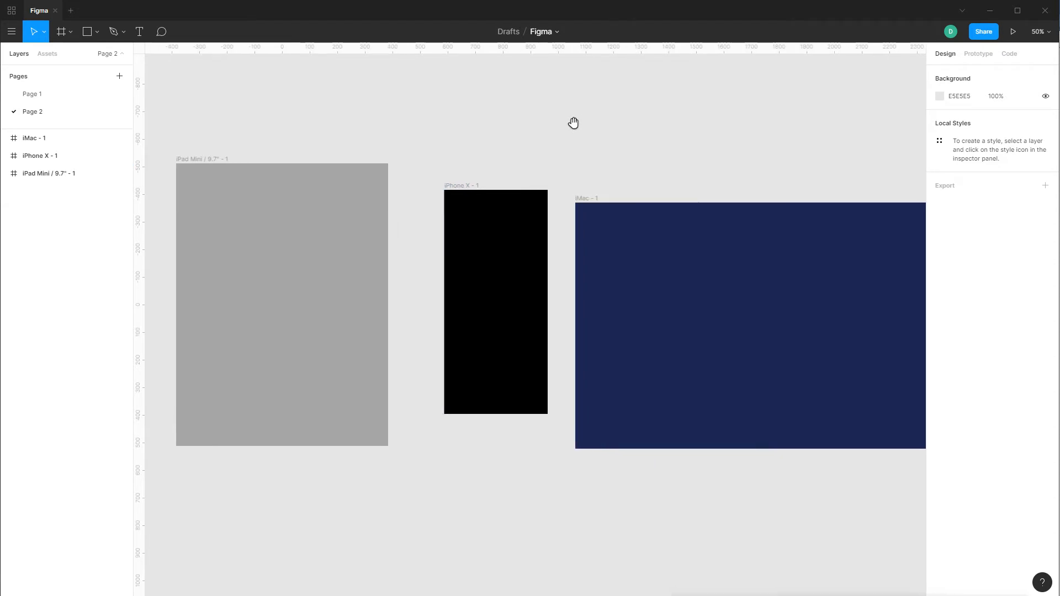
drag(592, 166, 549, 165)
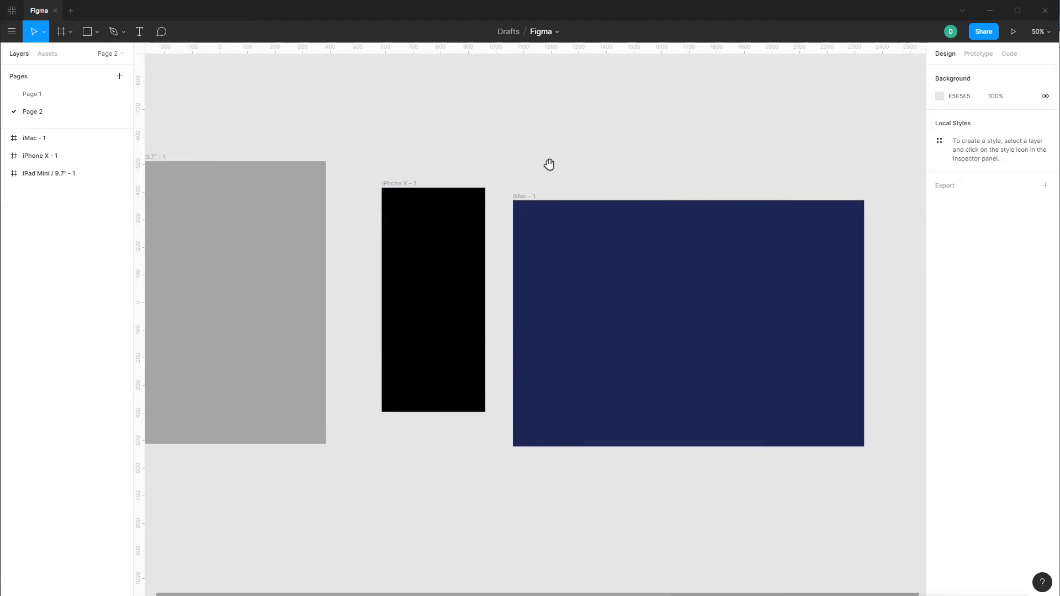
click(843, 261)
drag(863, 255, 701, 255)
Delete the three device frames on Page 2 and return to Page 1.
click(505, 158)
drag(364, 123, 459, 138)
drag(181, 103, 904, 502)
key(Delete)
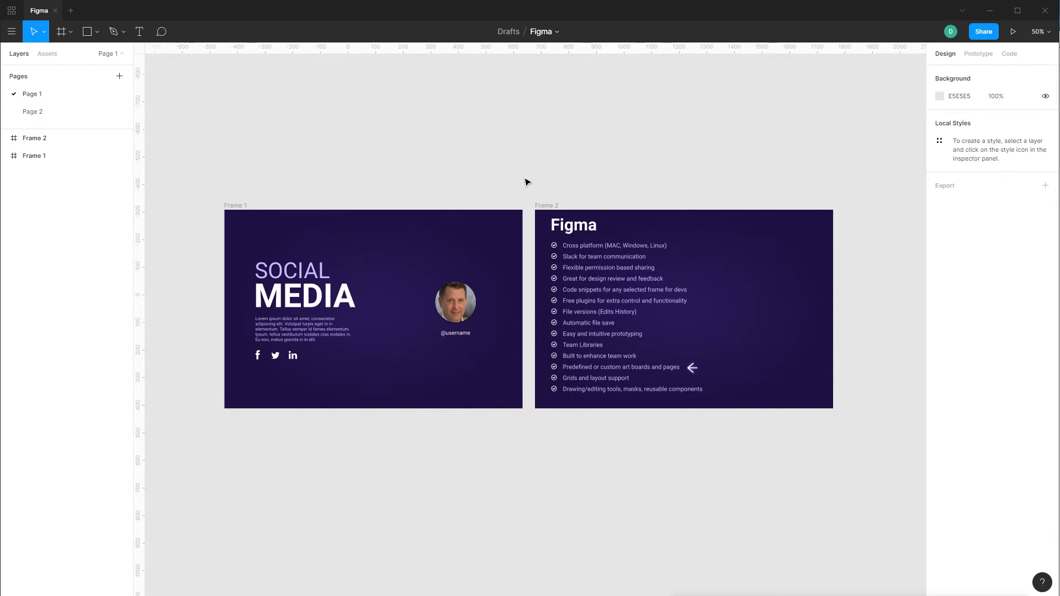
Move the arrow marker in Frame 2 beside the "Grids and layout support" line, at about X 392, Y 584.
scroll(527, 183, up, 6)
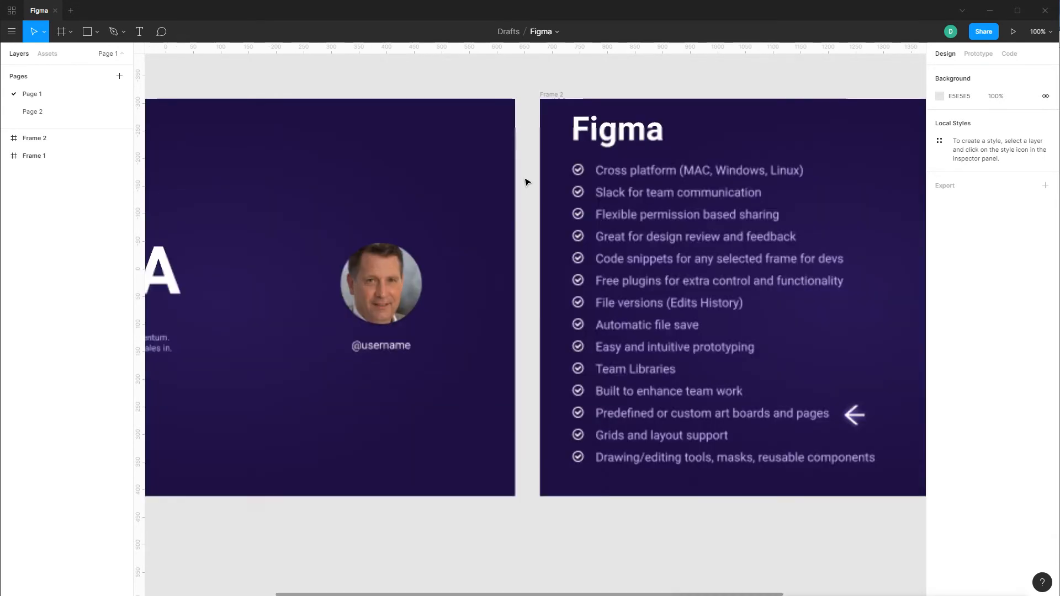
drag(766, 360, 396, 180)
drag(621, 266, 528, 305)
drag(702, 364, 540, 415)
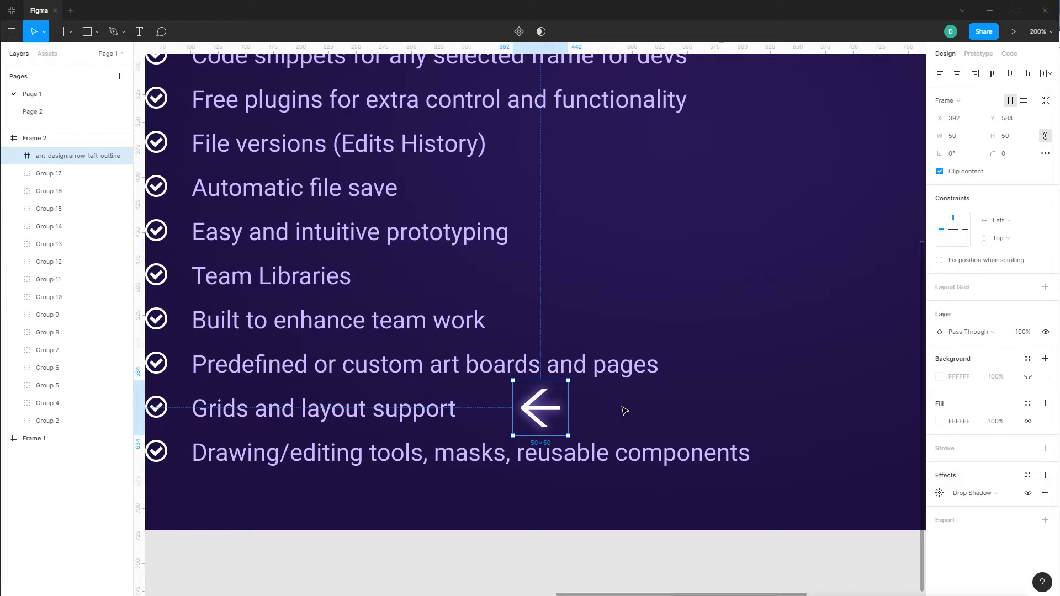
Examine the pixel grid over Frame 2 at magnifications up to 3200%.
key(ctrl+plus)
key(ctrl+plus)
key(ctrl+plus)
key(ctrl+plus)
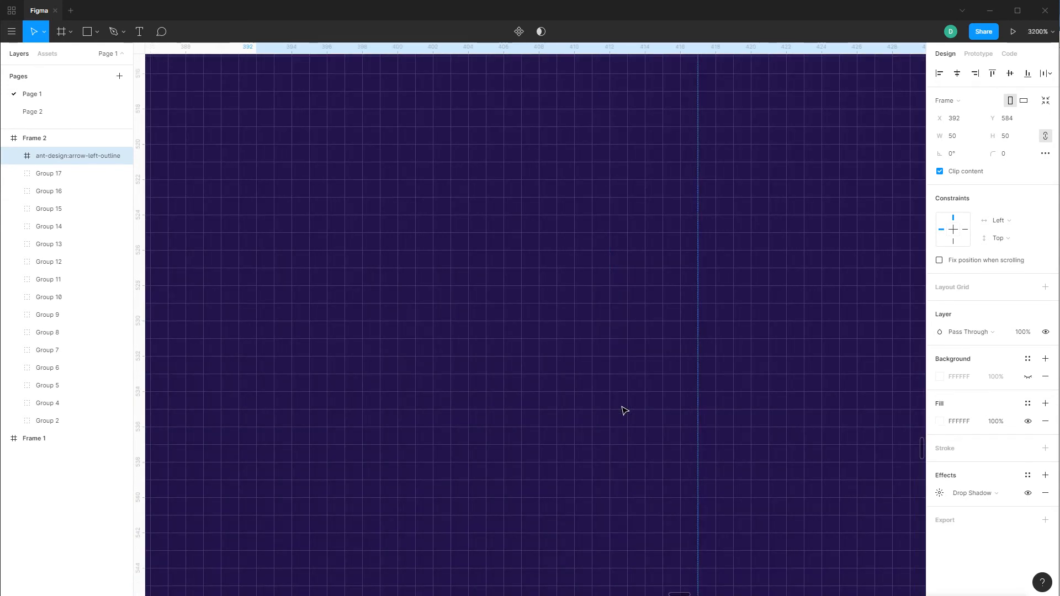
key(ctrl+minus)
key(ctrl+minus)
key(ctrl+plus)
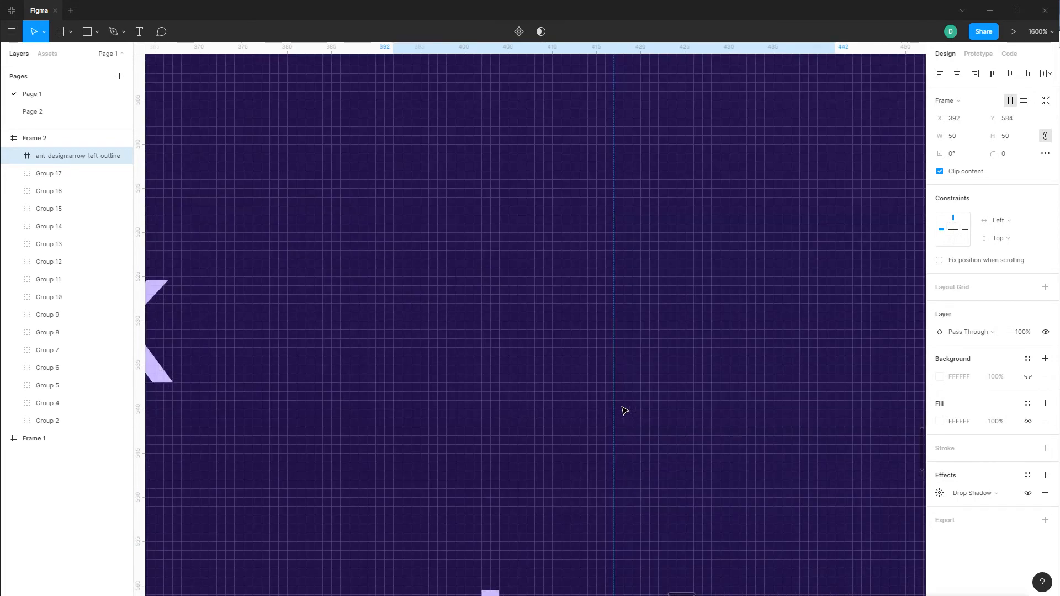
key(ctrl+minus)
key(ctrl+minus)
key(ctrl+minus)
key(ctrl+minus)
Add a 10 px layout grid to Frame 1.
drag(635, 189, 700, 323)
drag(271, 314, 728, 284)
drag(520, 228, 515, 232)
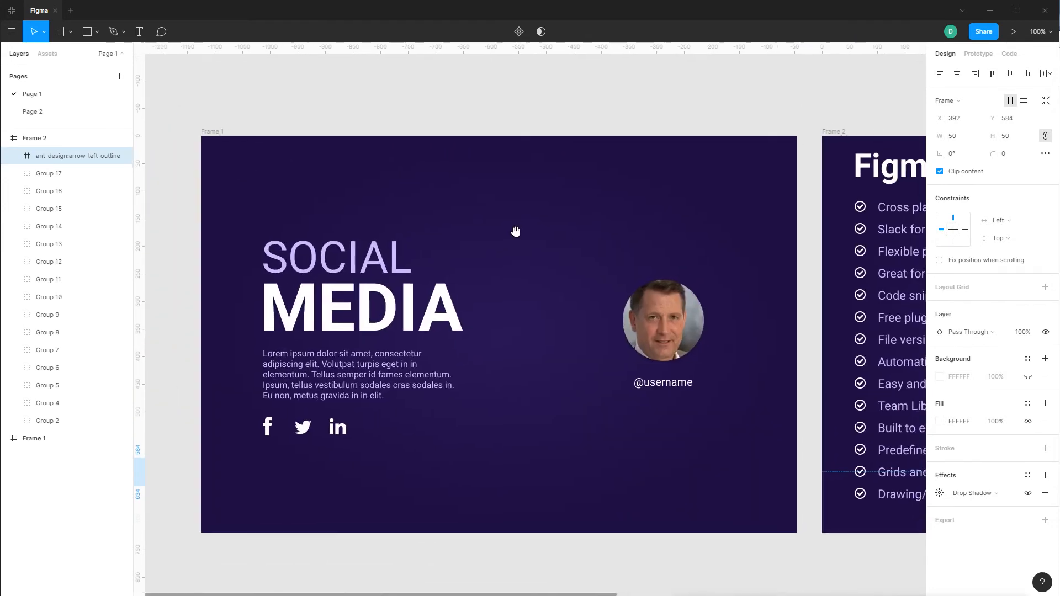
click(210, 140)
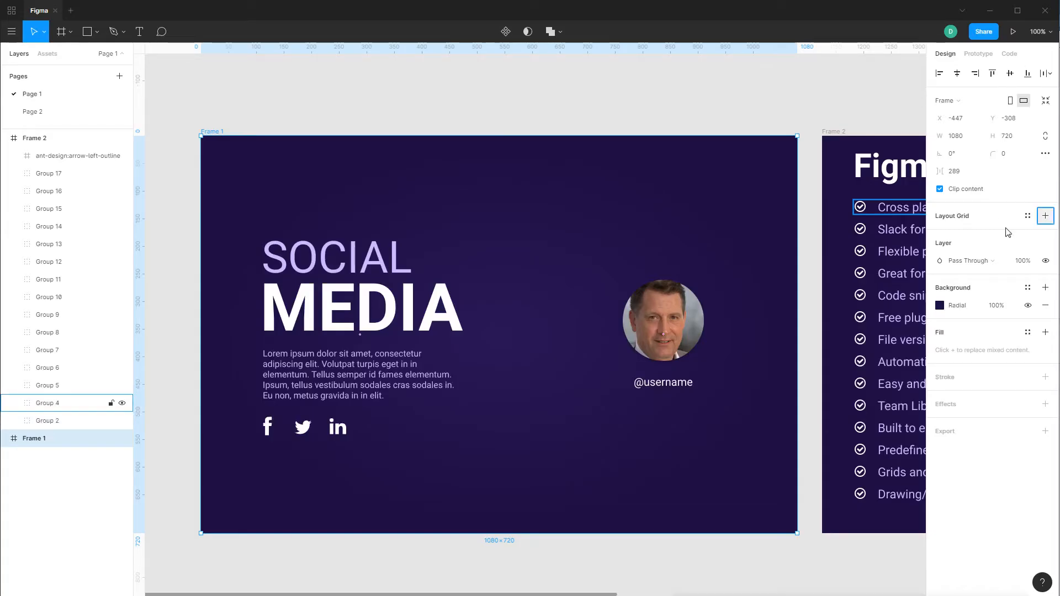
click(1045, 216)
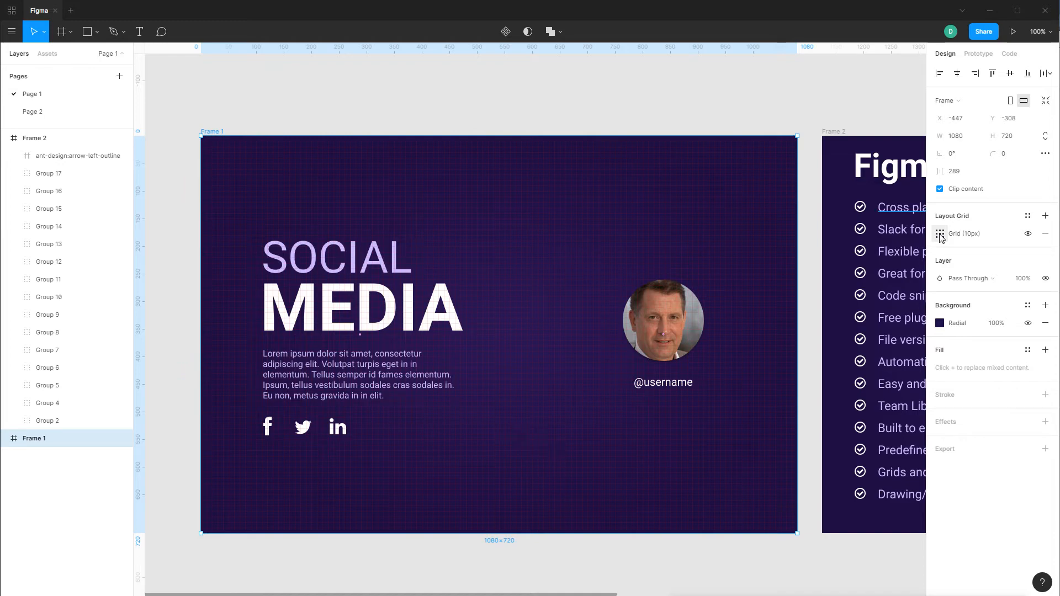
Change the colour of Frame 1's 10 px layout grid to white (FFFFFF).
key(ctrl+plus)
key(ctrl+plus)
key(ctrl+plus)
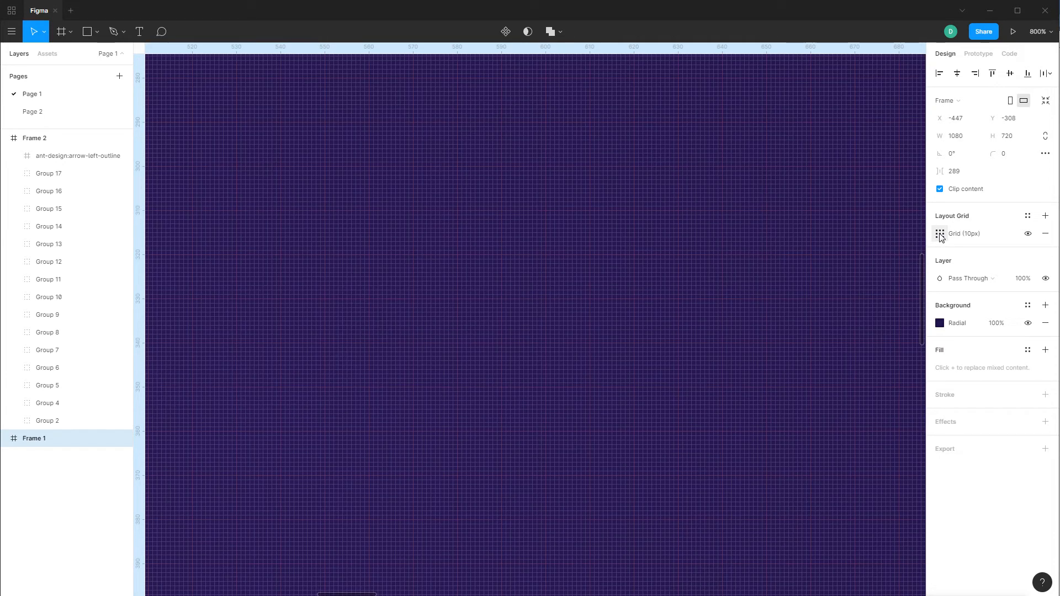
key(ctrl+minus)
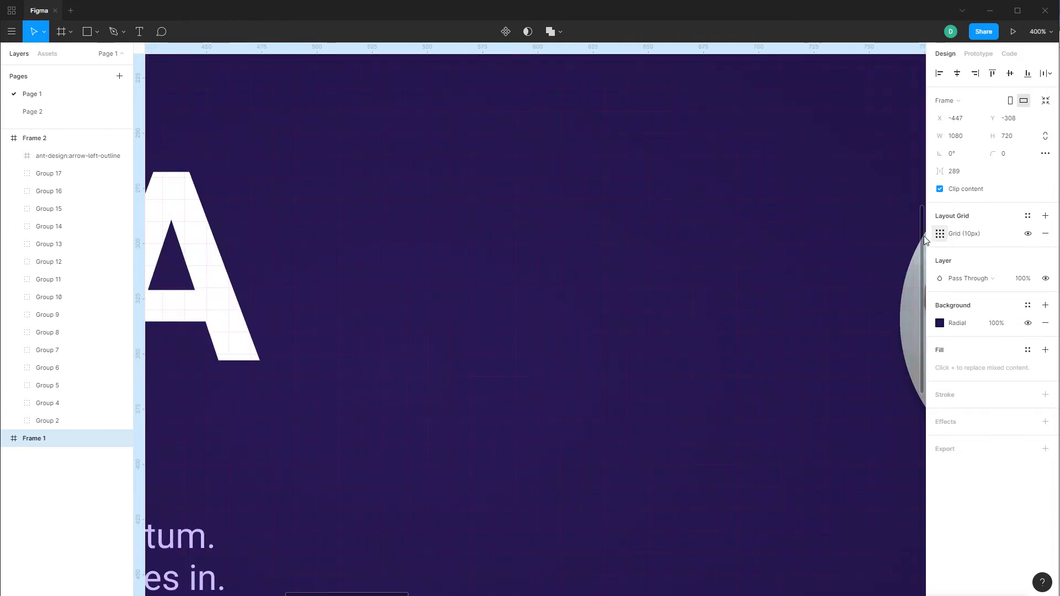
click(940, 235)
click(850, 279)
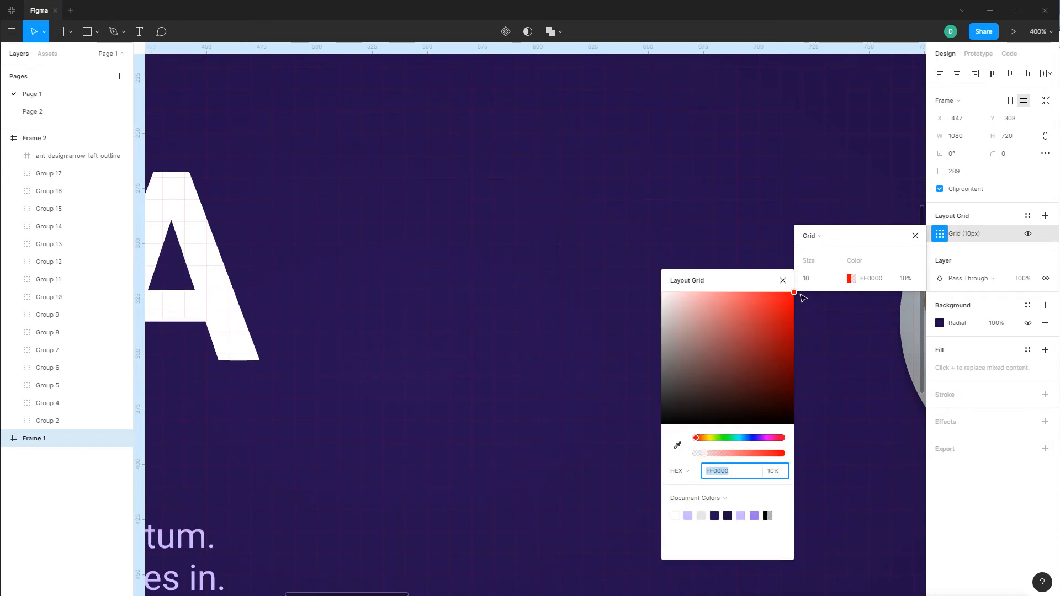
click(693, 303)
drag(662, 300, 660, 292)
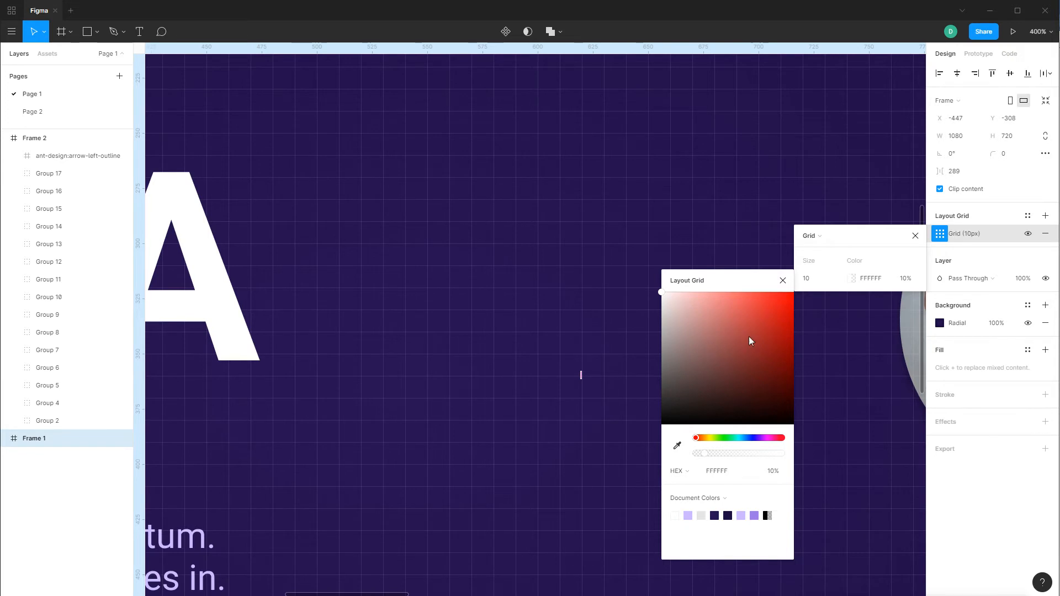
Set the opacity of Frame 1's white layout grid to 30%.
click(906, 278)
key(Left)
text(3)
key(Return)
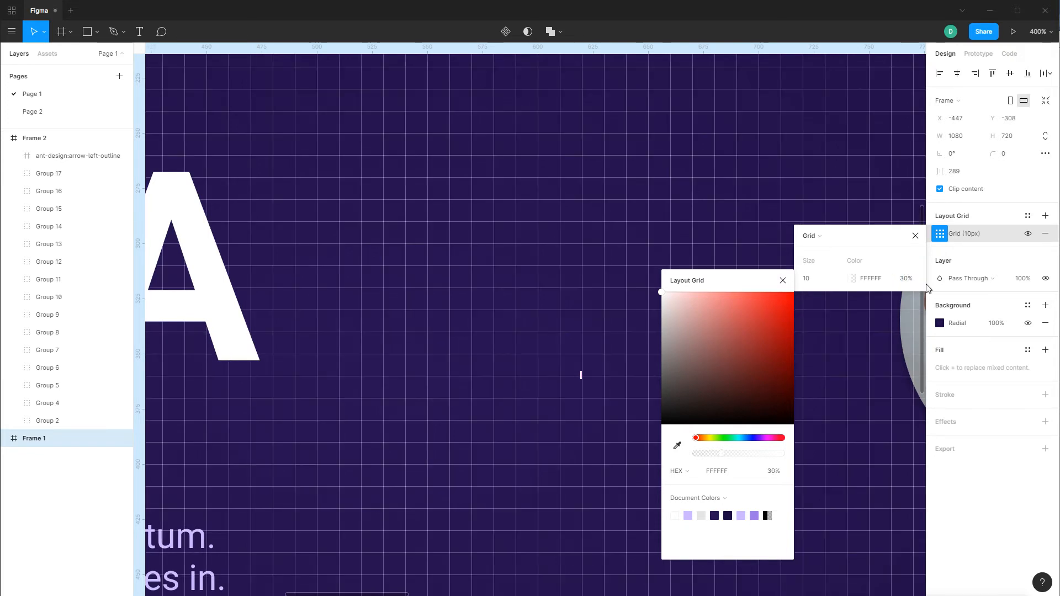
Set the layout grid's size to 20 px and then to 50 px, and close its settings.
click(816, 279)
text(20)
key(Return)
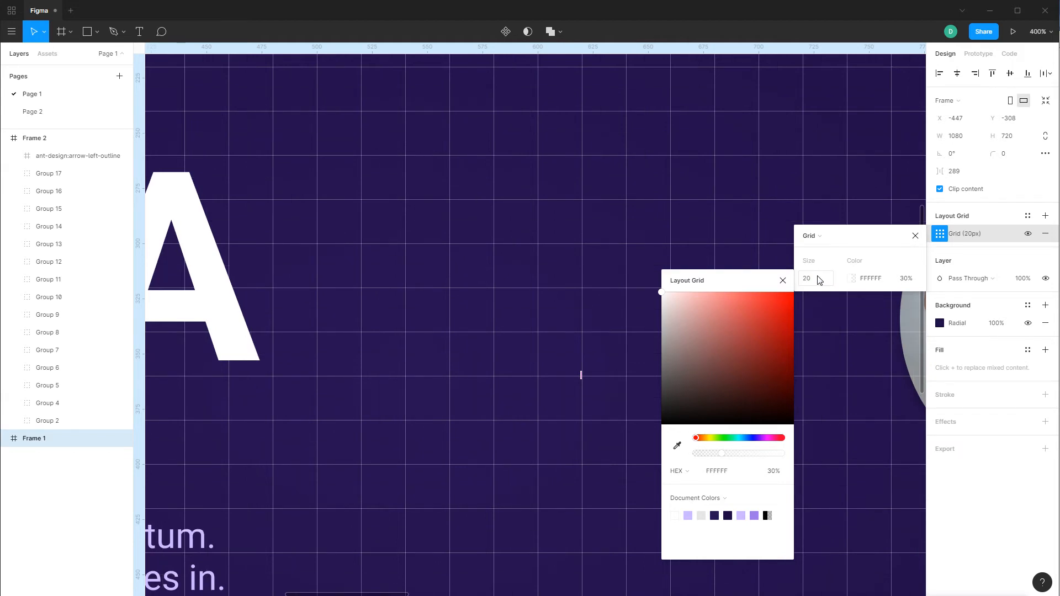
click(820, 280)
text(50)
key(Return)
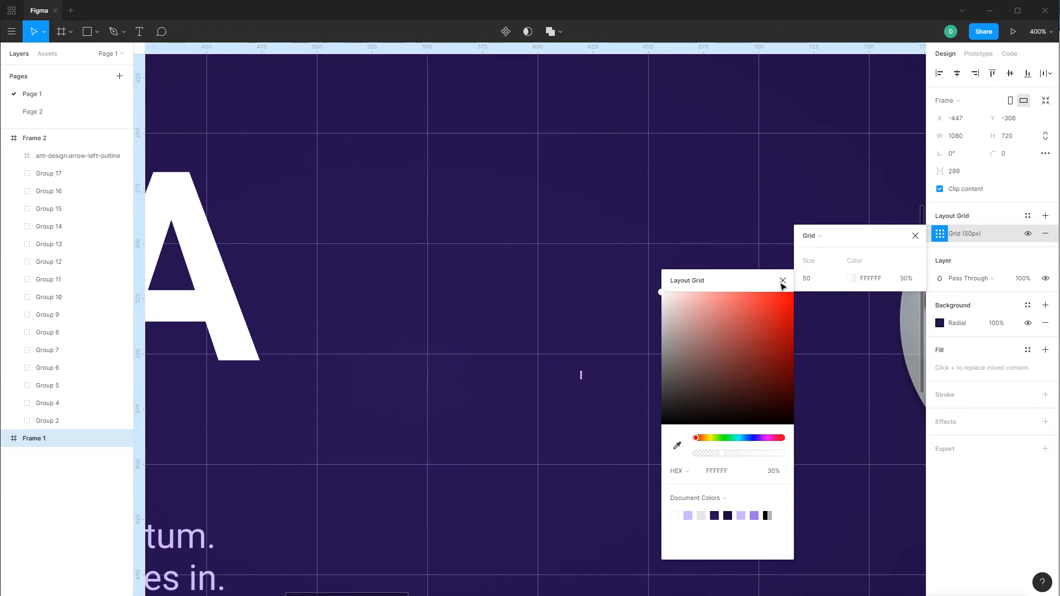
click(783, 282)
click(915, 236)
Collapse Frame 2's layers and remove the 50 px layout grid from Frame 1.
key(minus)
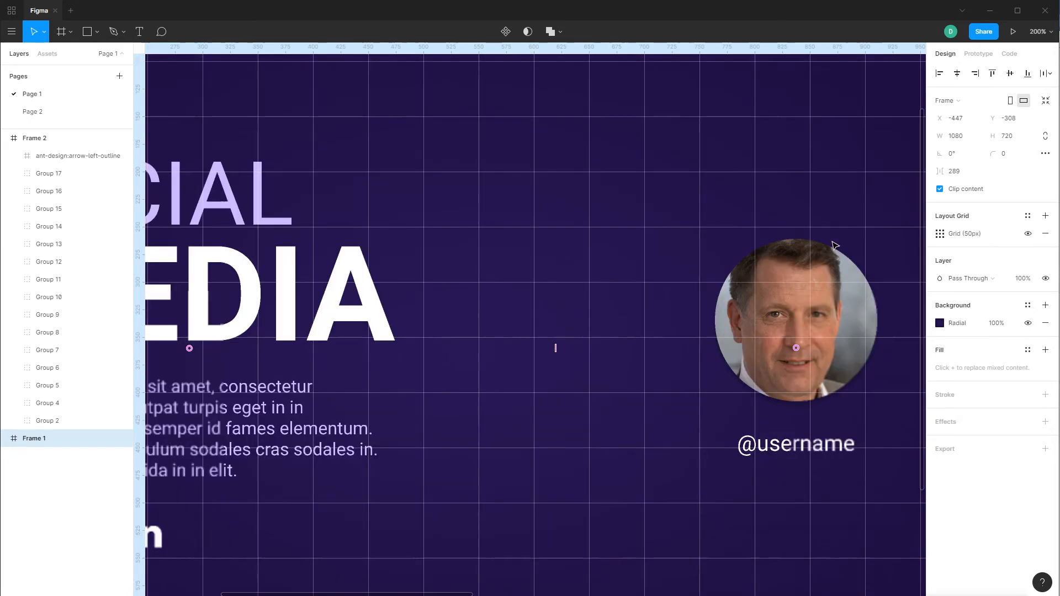
key(minus)
key(minus)
key(minus)
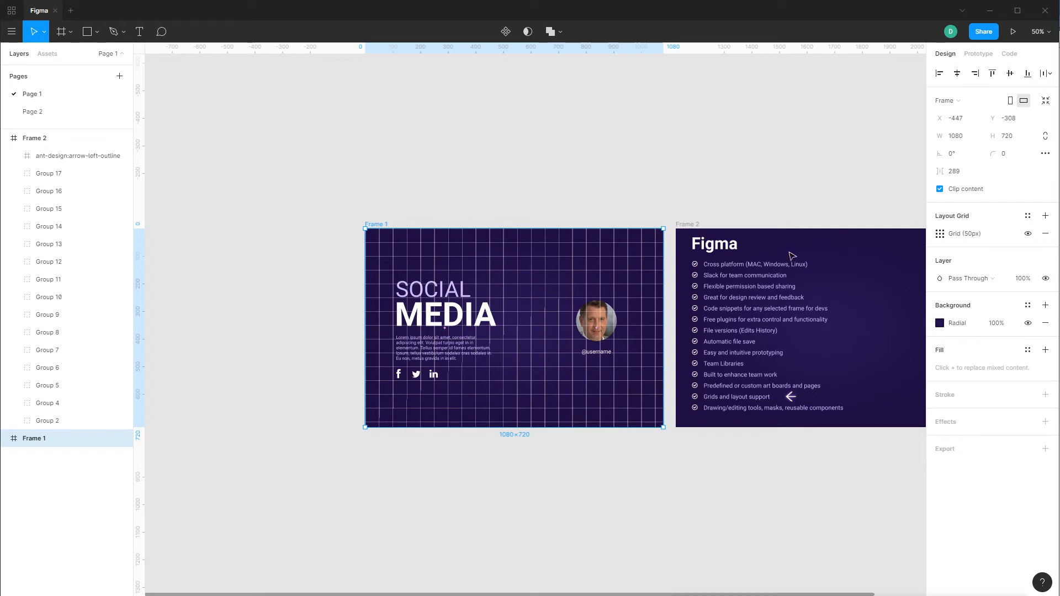
key(plus)
key(plus)
key(minus)
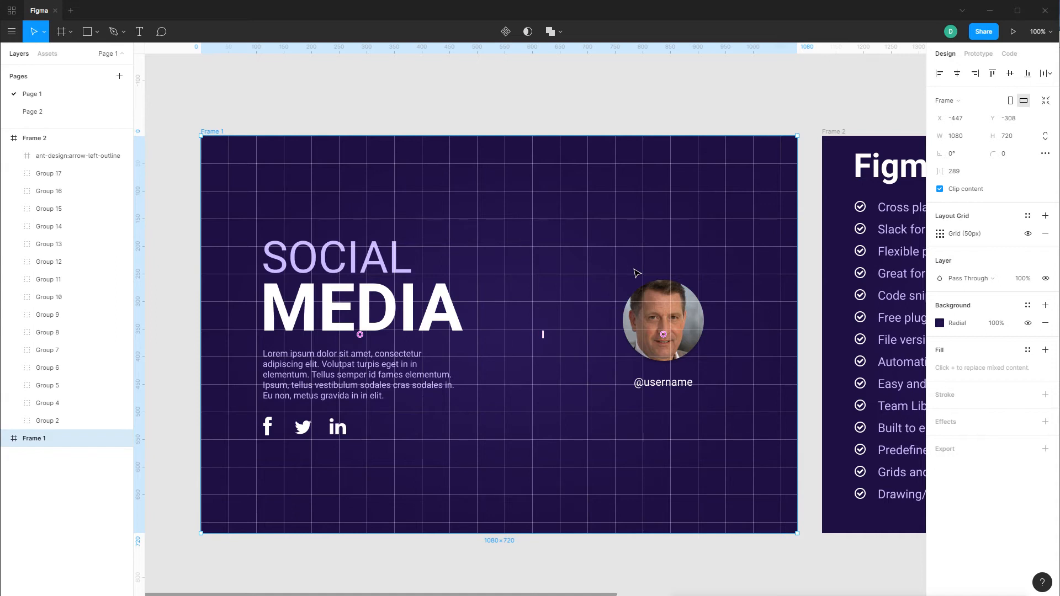
click(5, 138)
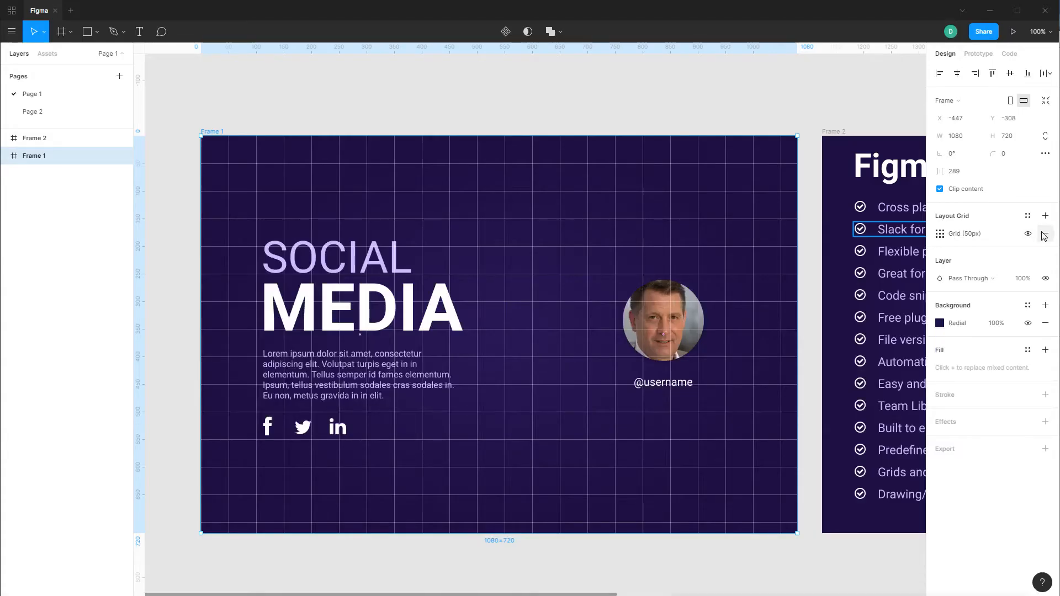
click(1045, 233)
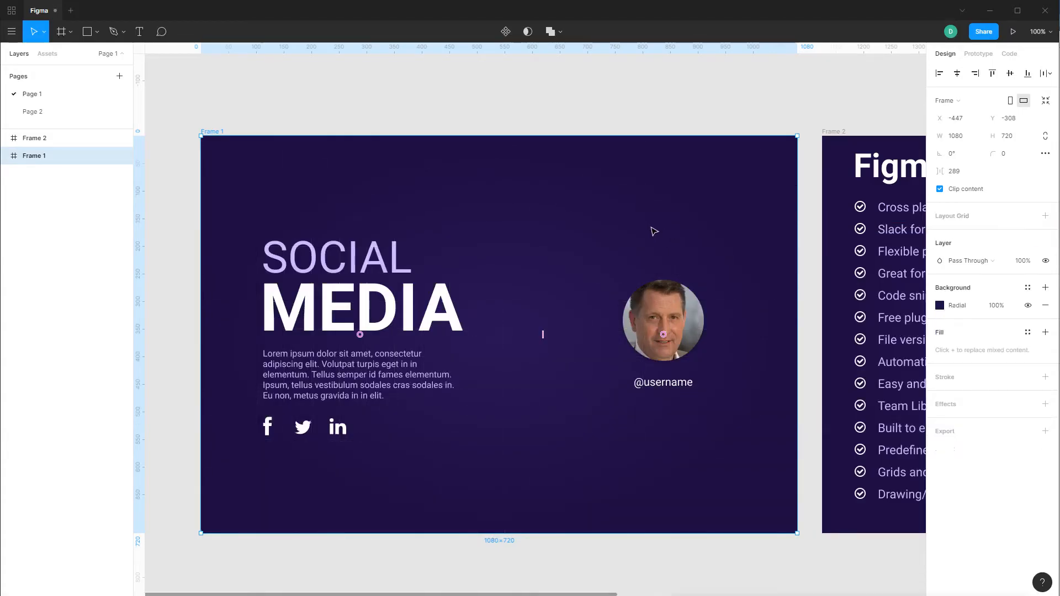
Move the arrow marker in Frame 2 beside the "Drawing/editing tools, masks, reusable components" line, at about X 628, Y 627.
scroll(480, 279, right, 3)
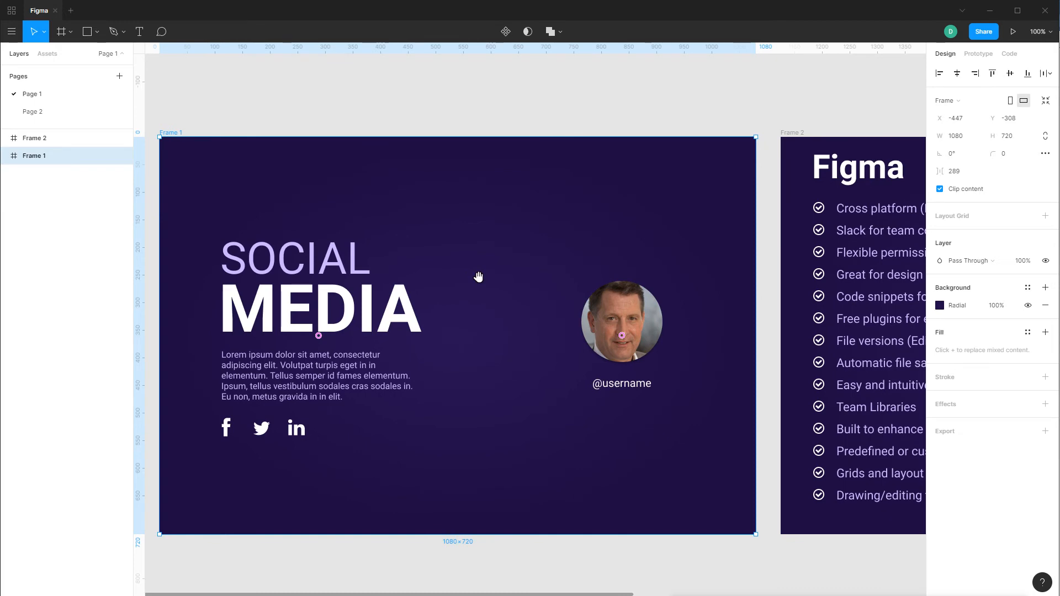
drag(683, 288, 293, 270)
scroll(497, 424, right, 6)
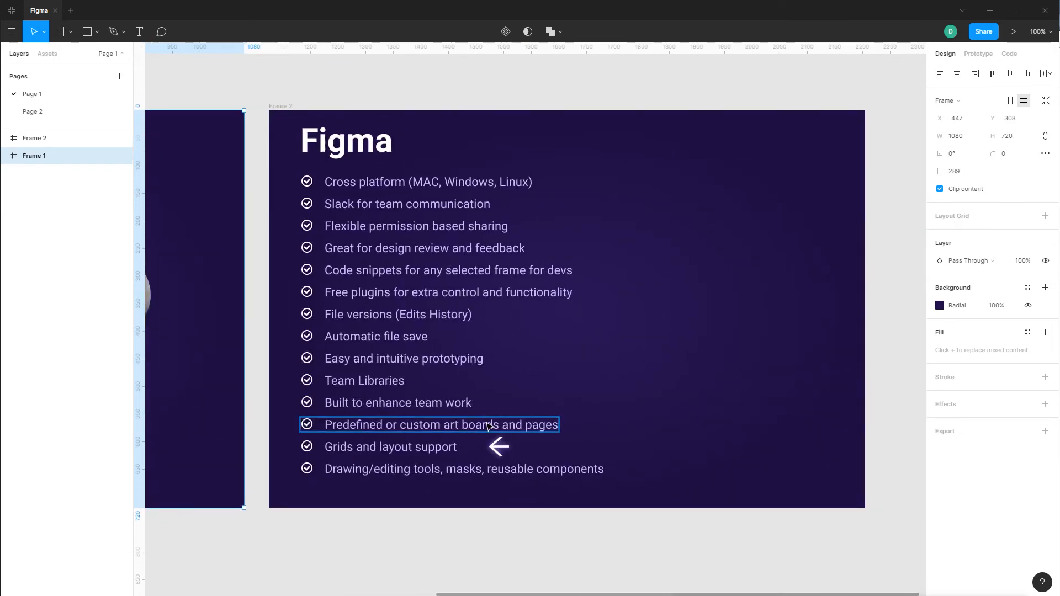
key(ctrl+plus)
drag(497, 387, 613, 224)
mouse_move(576, 416)
mouse_down()
mouse_move(811, 443)
mouse_move(834, 459)
mouse_up()
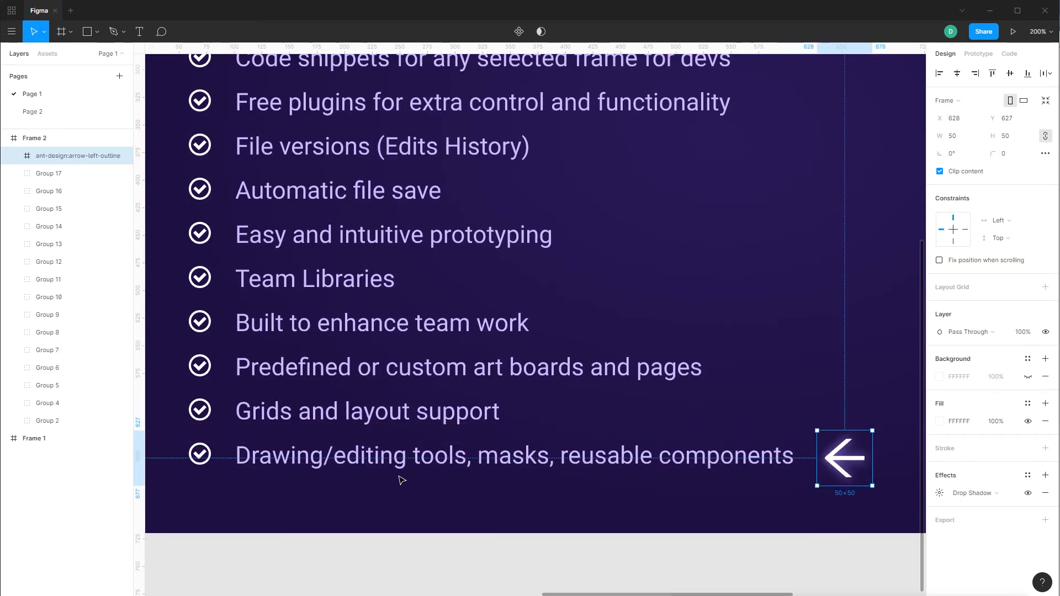